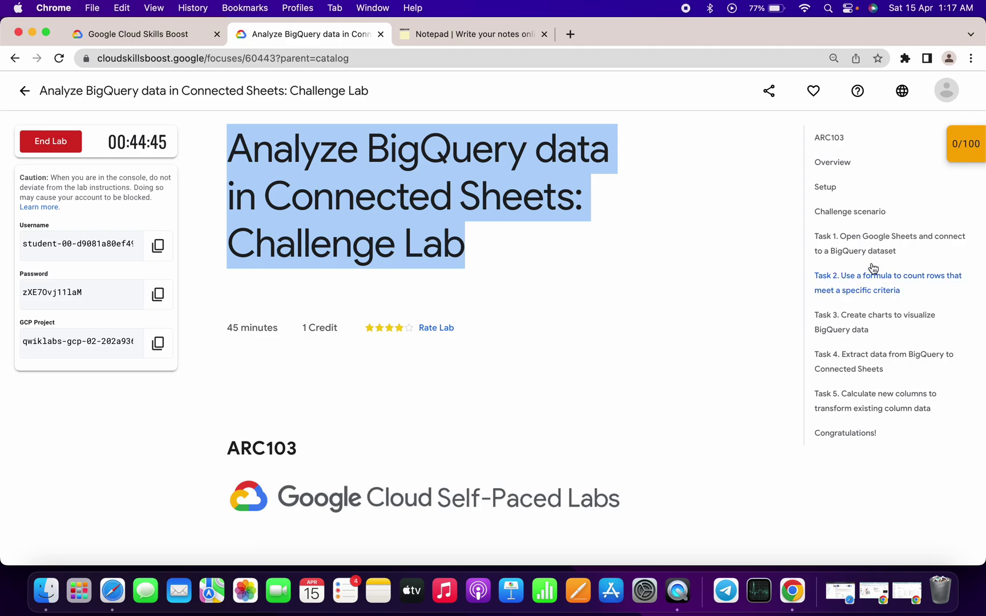
Open the Task 1 Google Sheet link in an Incognito window
click(832, 243)
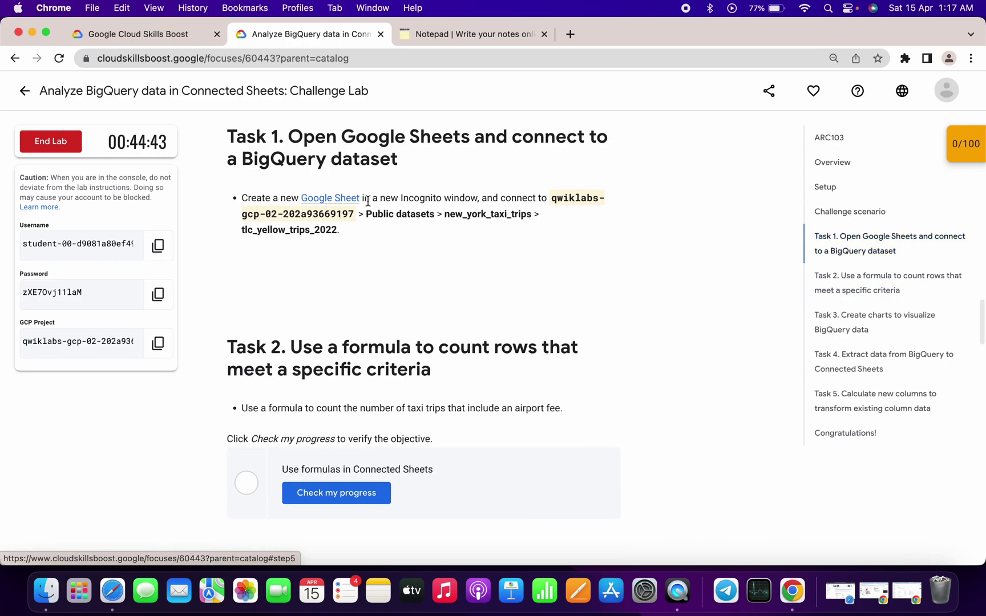
right_click(332, 202)
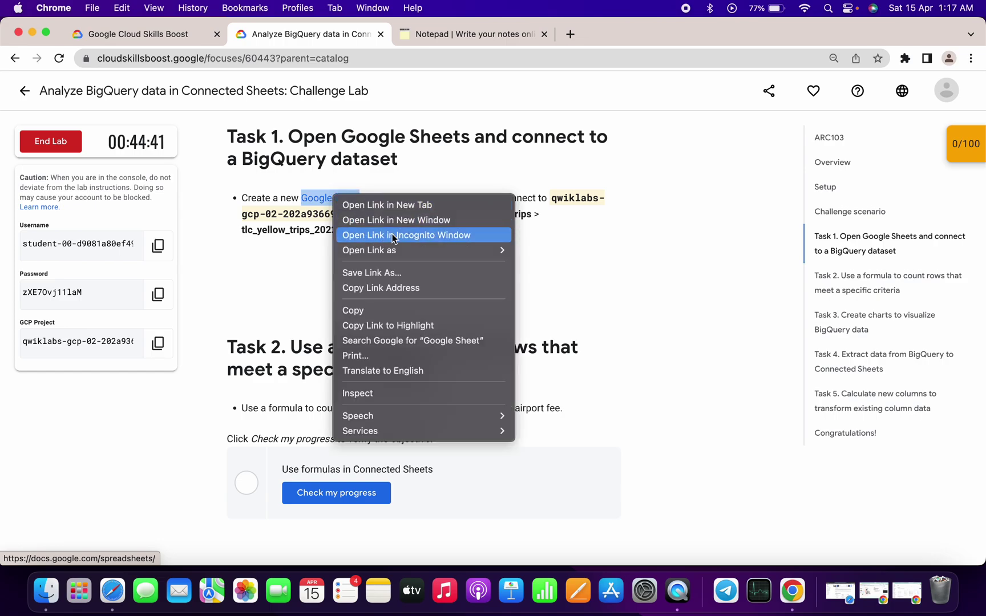
click(392, 235)
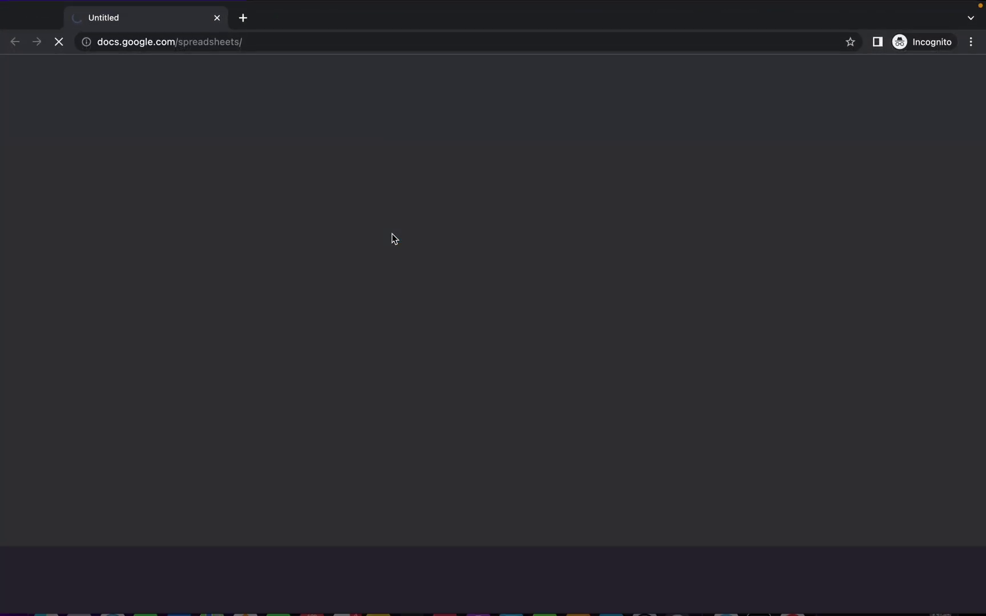
Enter the copied lab username on the sign-in page
key(ctrl+Left)
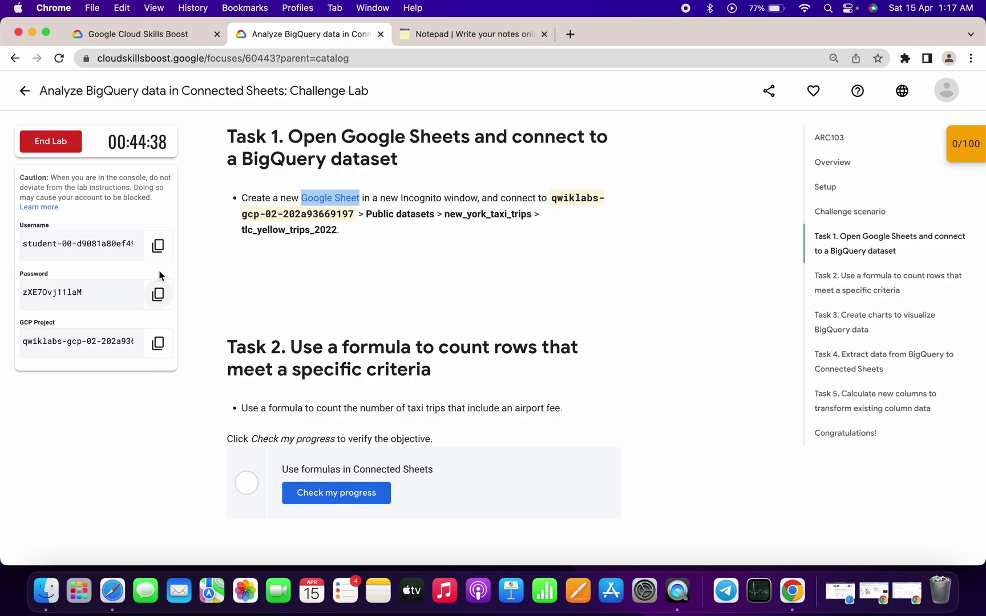
click(158, 247)
key(ctrl+Right)
click(440, 306)
key(super+v)
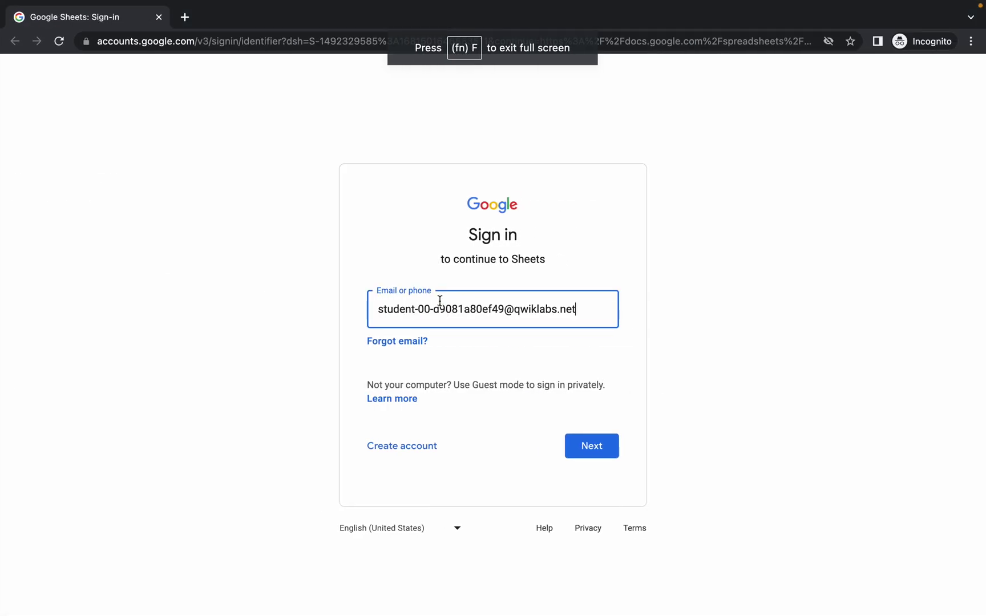
key(Return)
Enter the copied lab password, sign in, and accept the welcome terms
key(ctrl+Left)
click(158, 294)
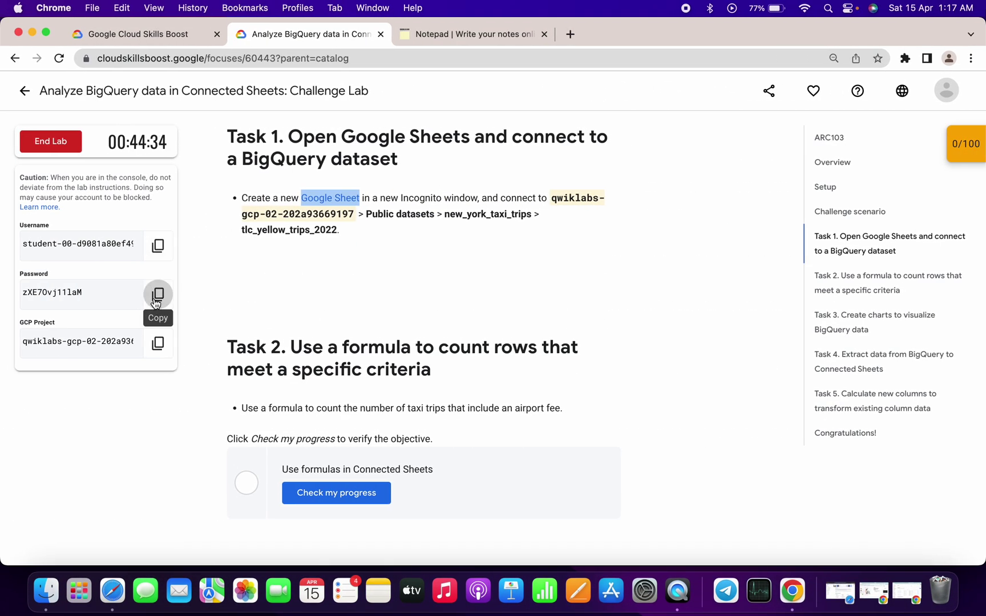
key(ctrl+Right)
key(super+v)
key(Return)
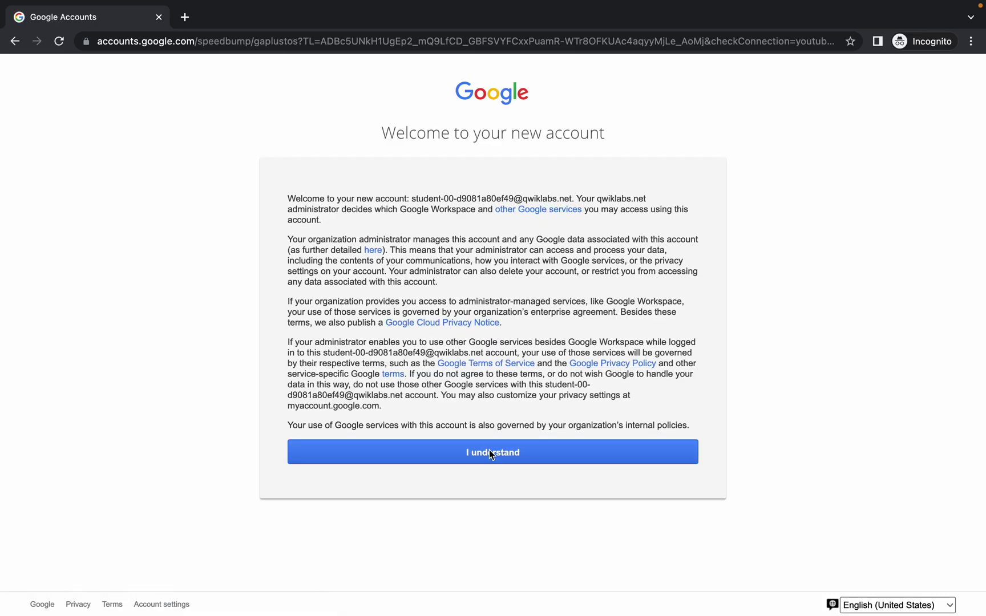
click(490, 450)
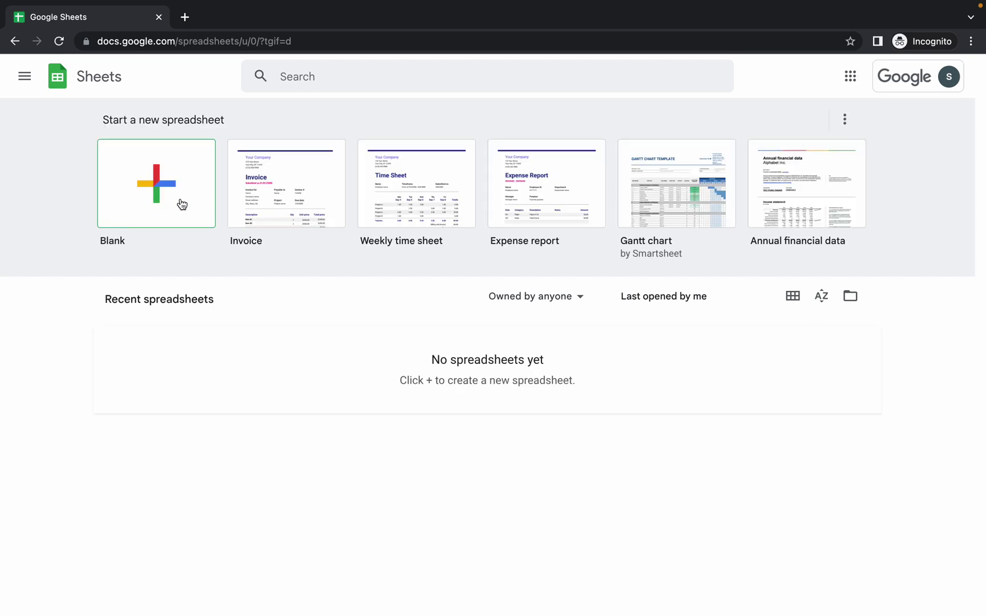
Create a Blank spreadsheet and choose Data > Data connectors > Connect to BigQuery
click(171, 196)
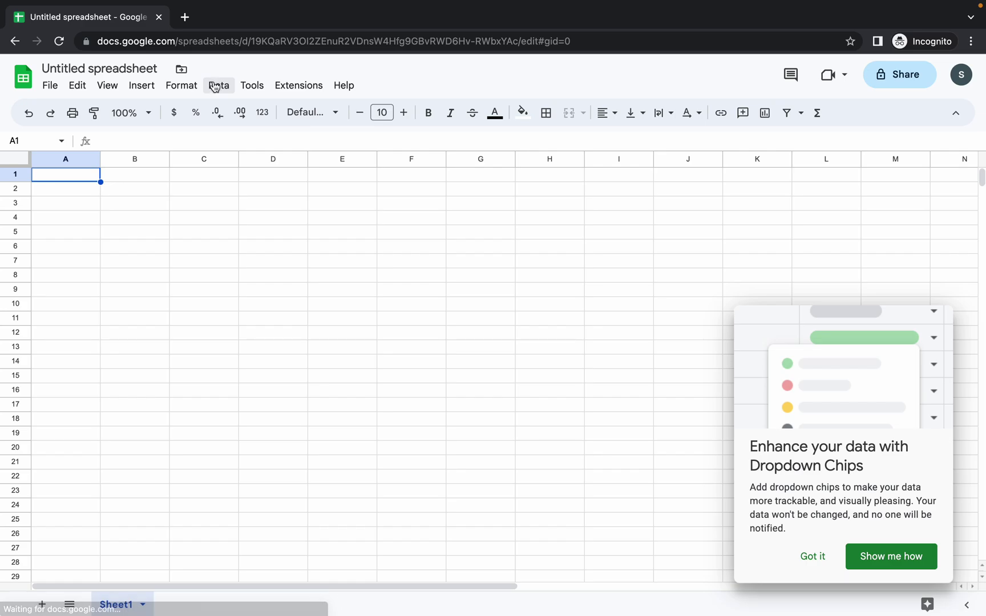
click(219, 85)
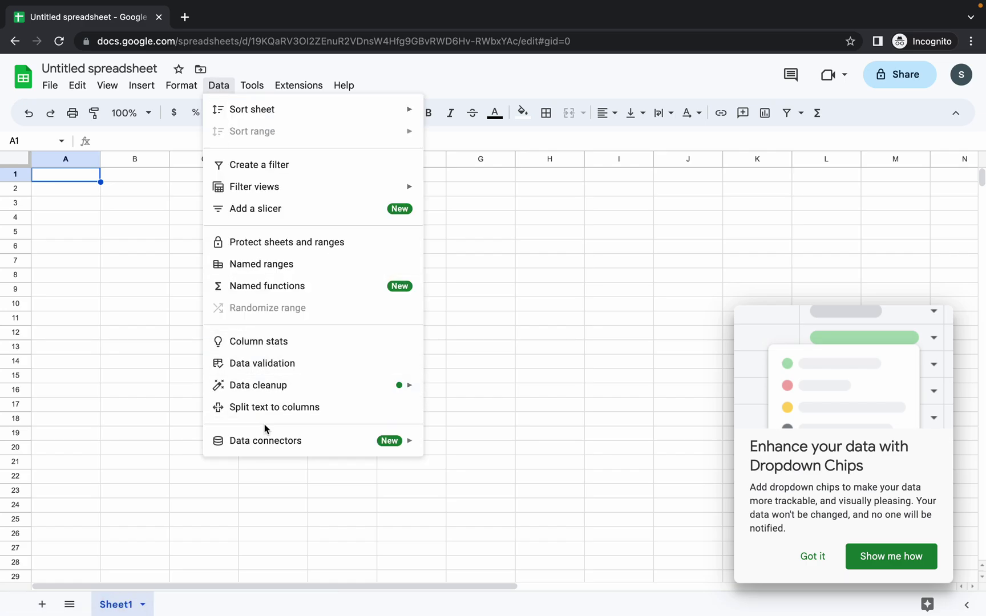
mouse_move(265, 447)
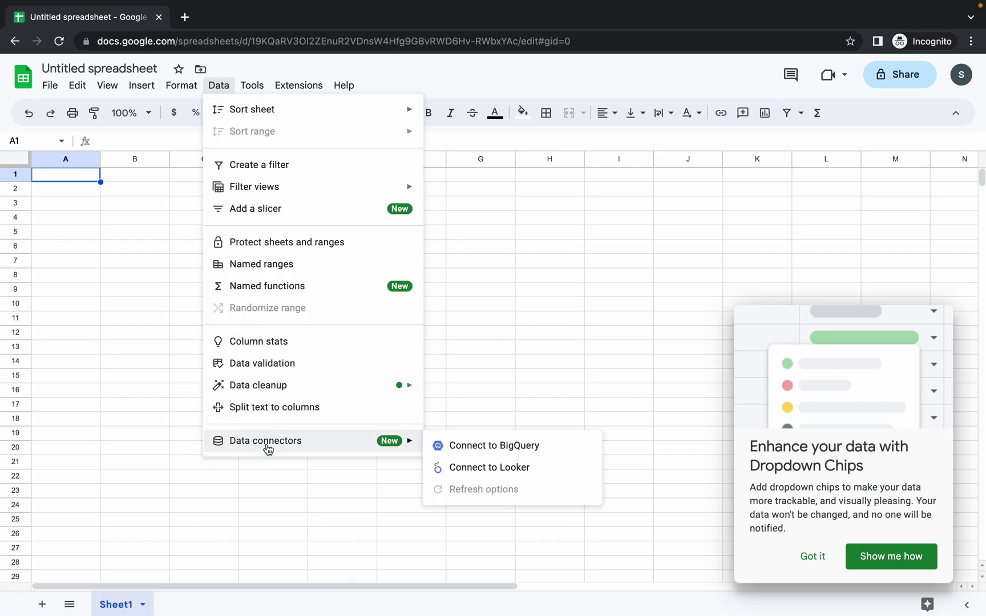
click(496, 451)
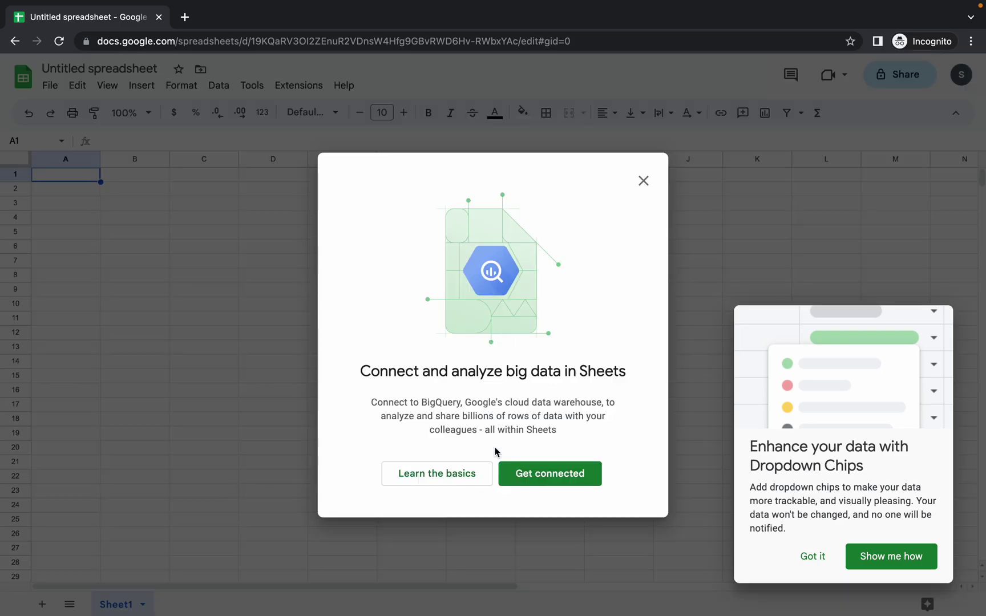
Pick the qwiklabs-gcp project, then find and open the public new_york_taxi_trips dataset
click(543, 476)
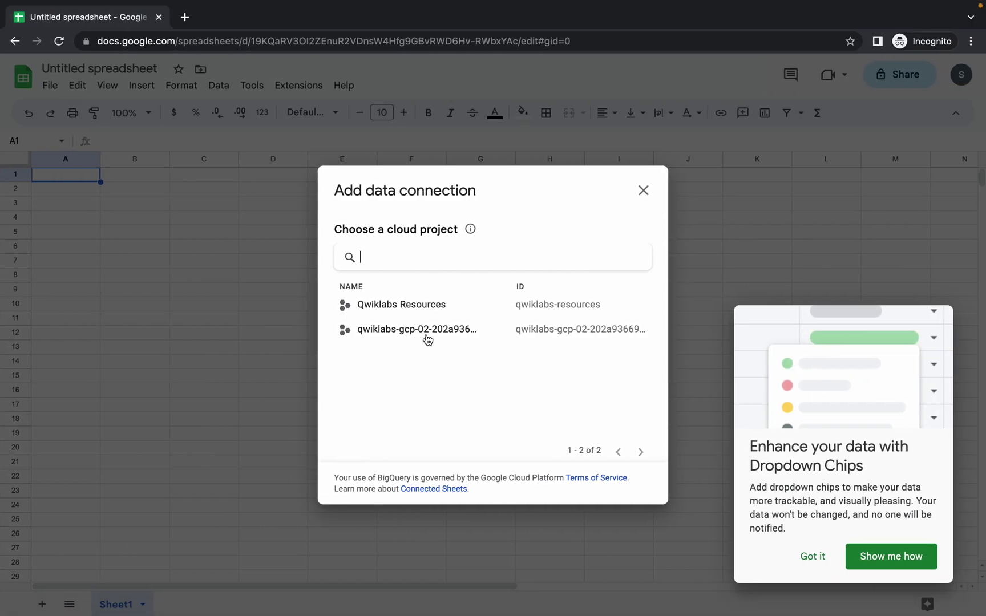
click(391, 333)
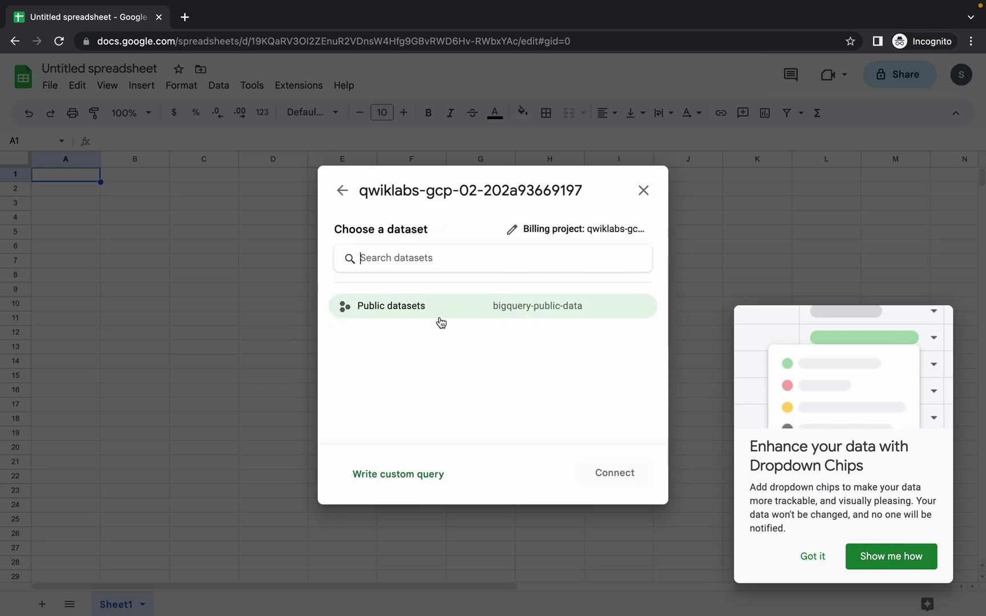
click(379, 308)
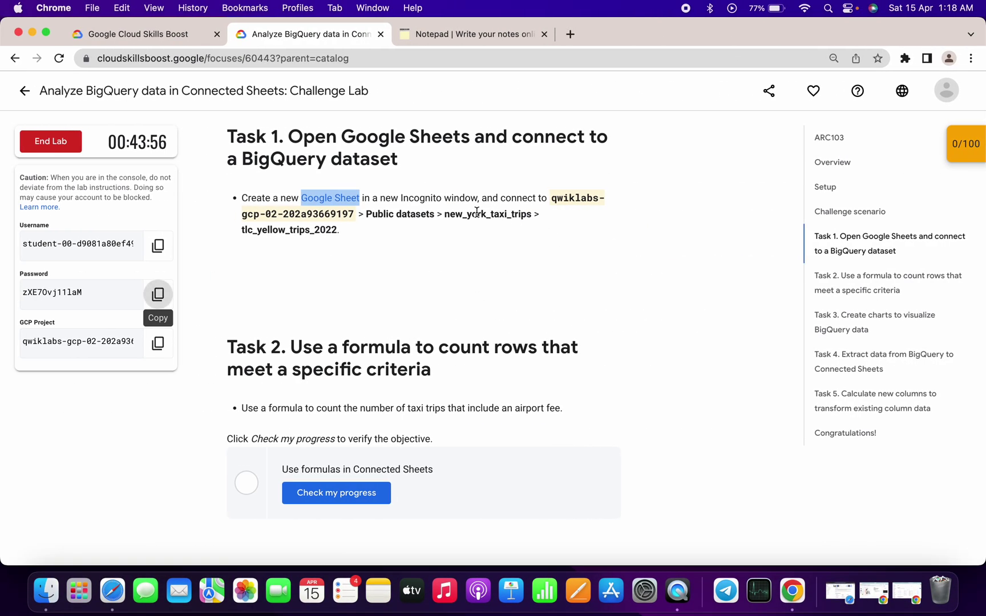
double_click(477, 212)
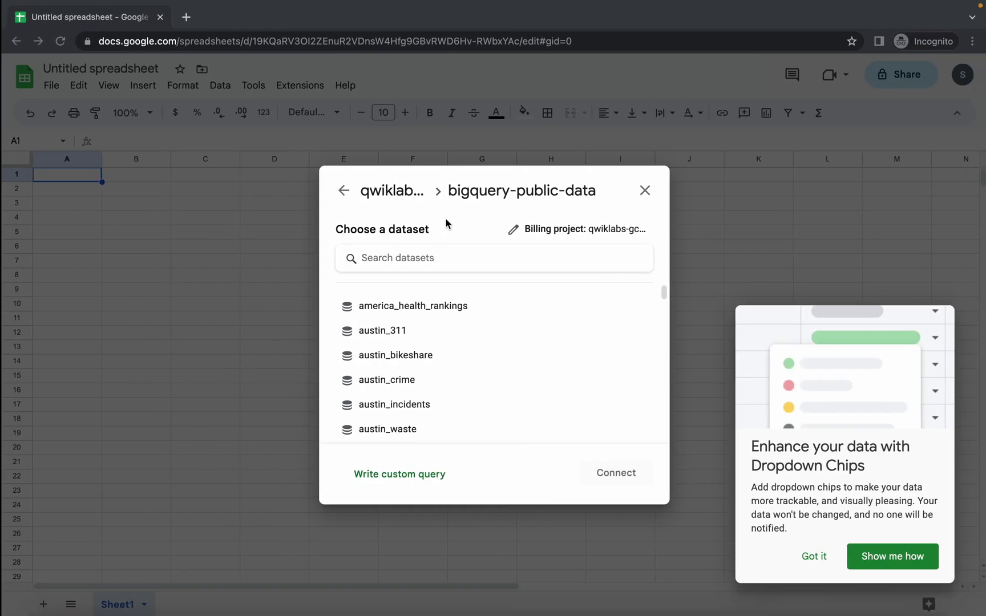
click(435, 260)
key(super+v)
click(410, 307)
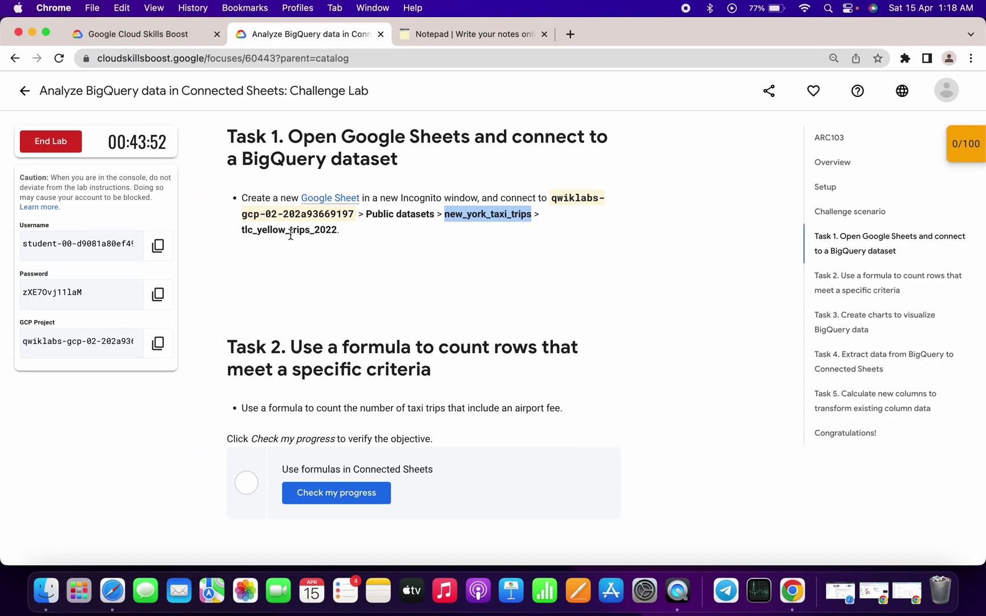
Choose the tlc_yellow_trips_2022 table and connect the sheet to it
double_click(289, 230)
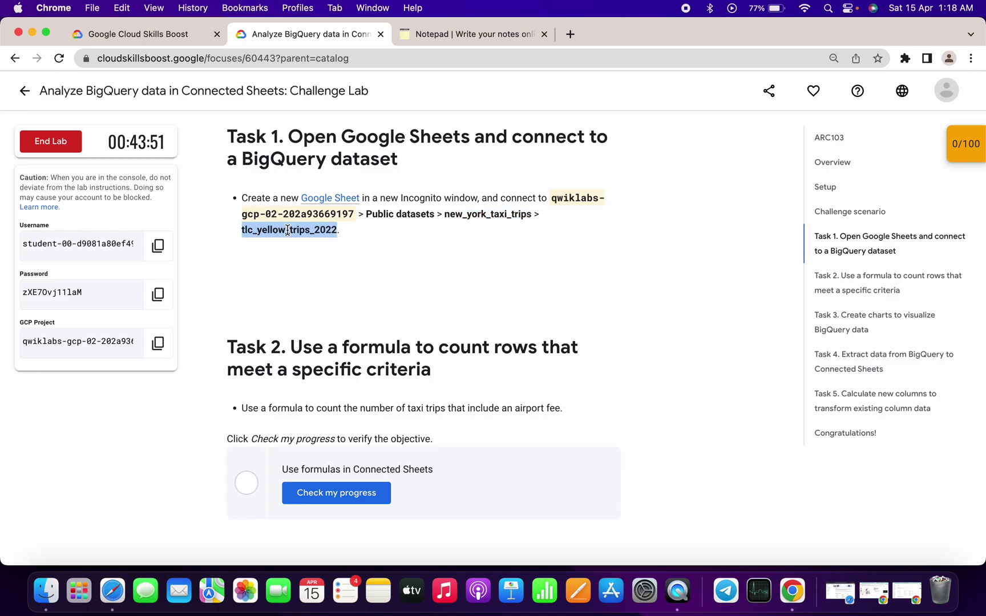
key(super+c)
key(ctrl+Right)
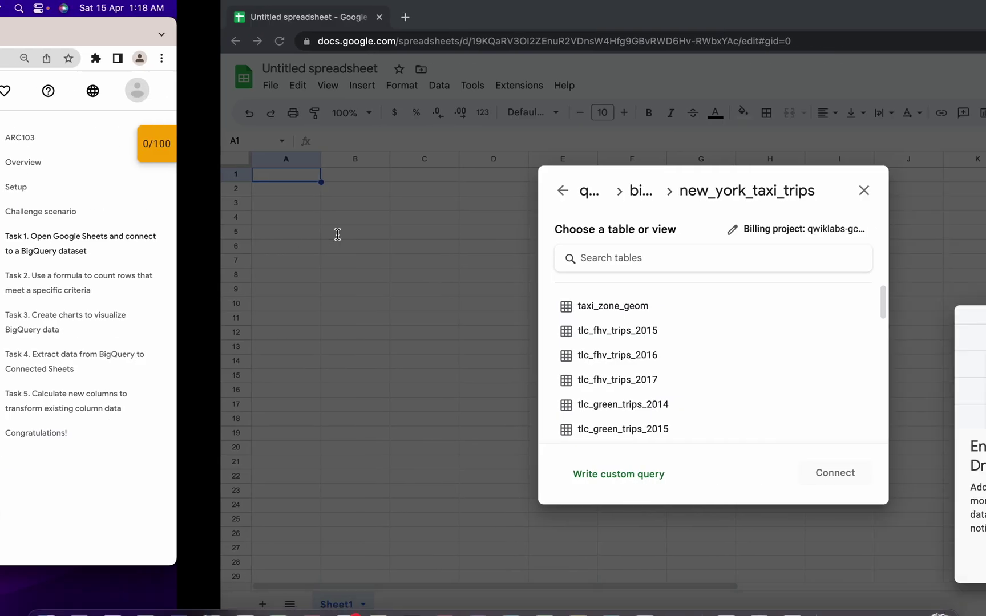
click(477, 251)
key(super+v)
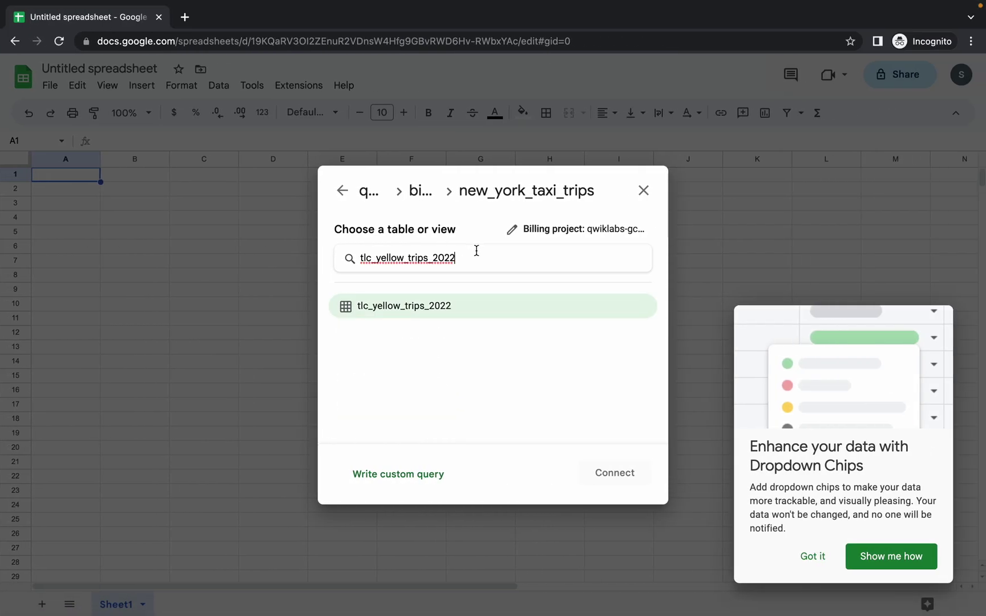
click(406, 307)
click(615, 475)
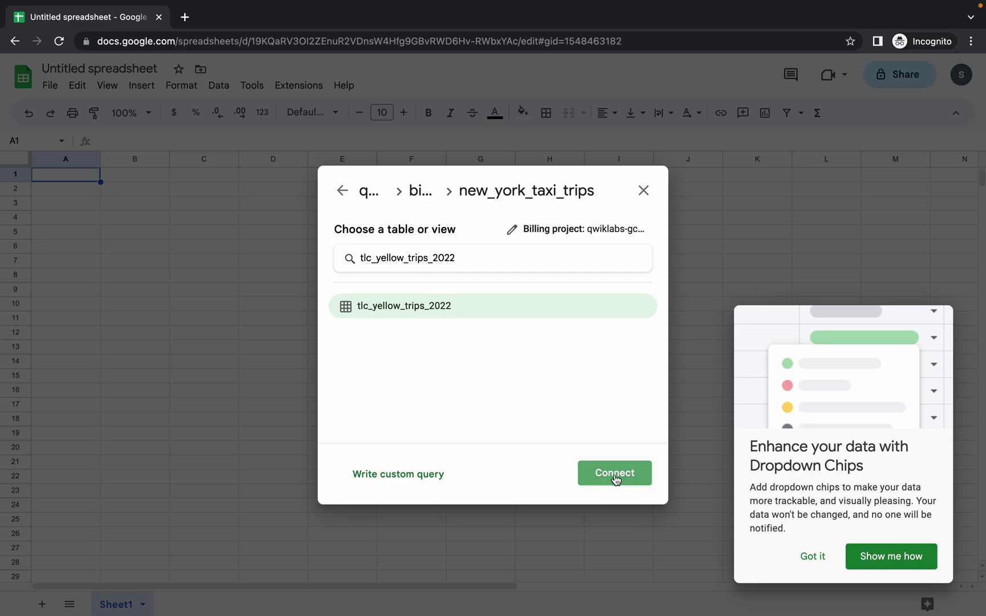
Dismiss the chips promotion and connection message, then review the saved formulas and lab instructions
click(822, 558)
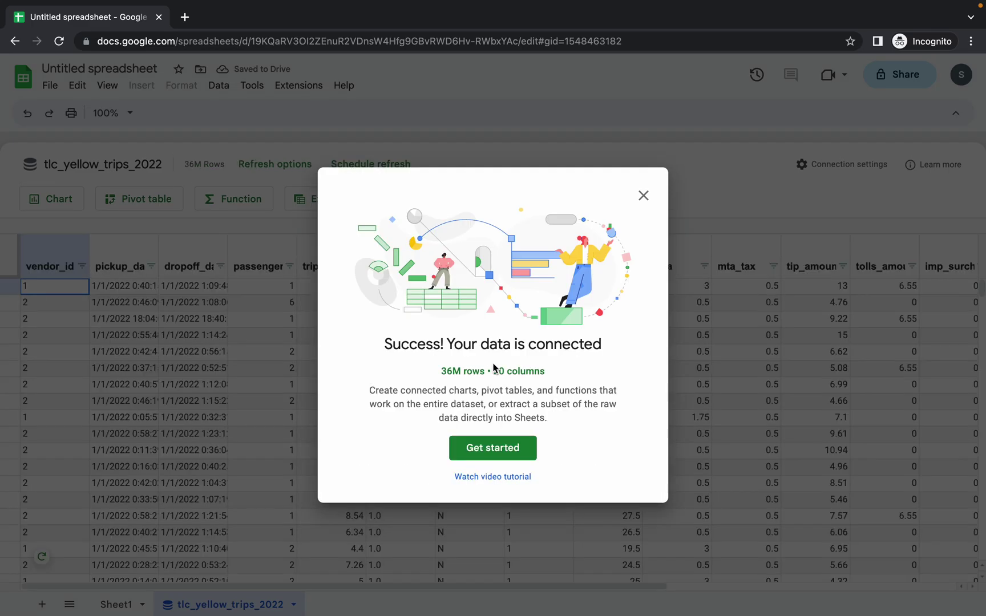
click(644, 195)
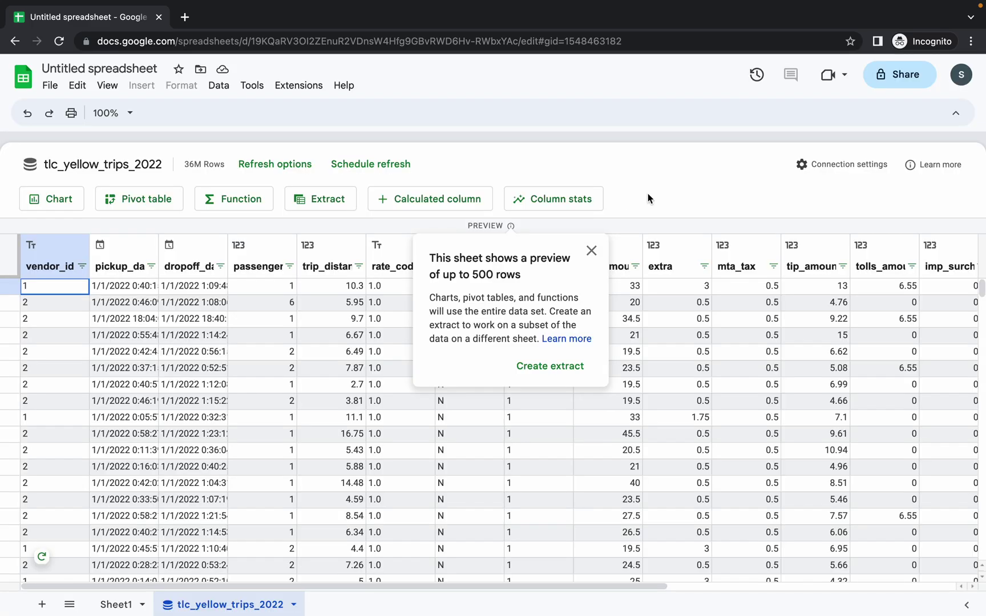
key(ctrl+Left)
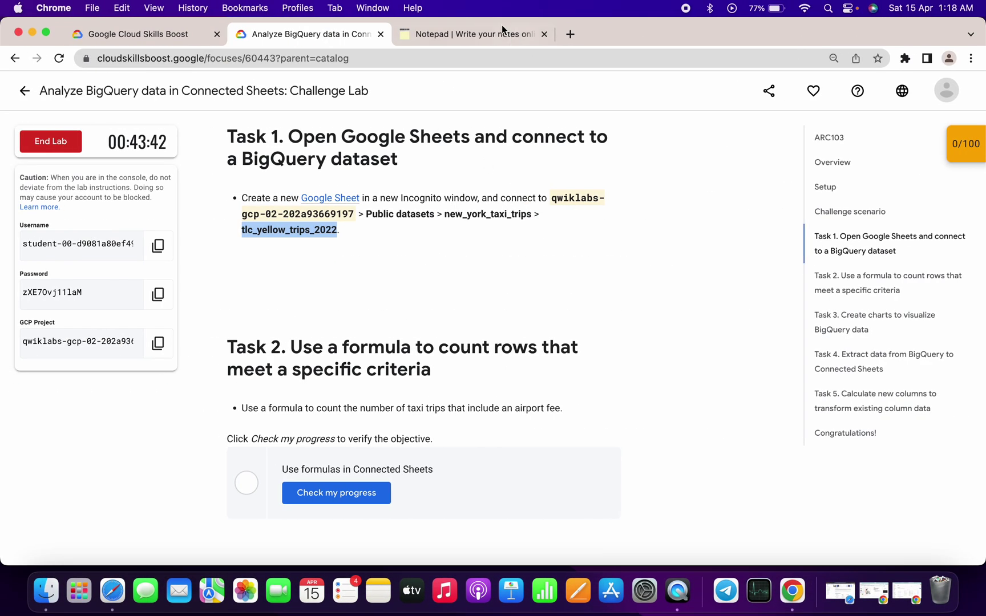
click(450, 34)
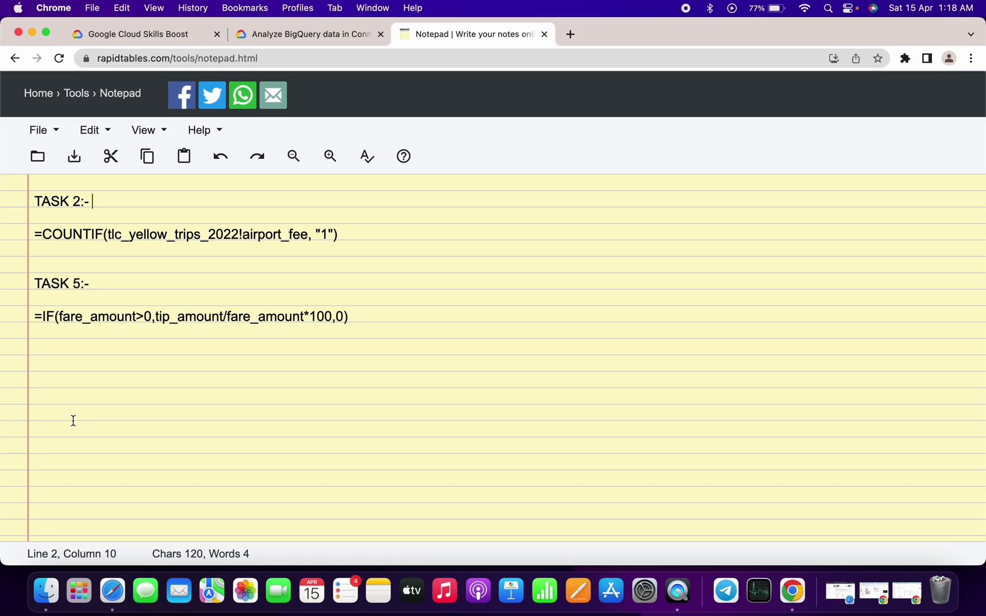
click(279, 33)
scroll(376, 358, down, 3)
scroll(377, 357, down, 1)
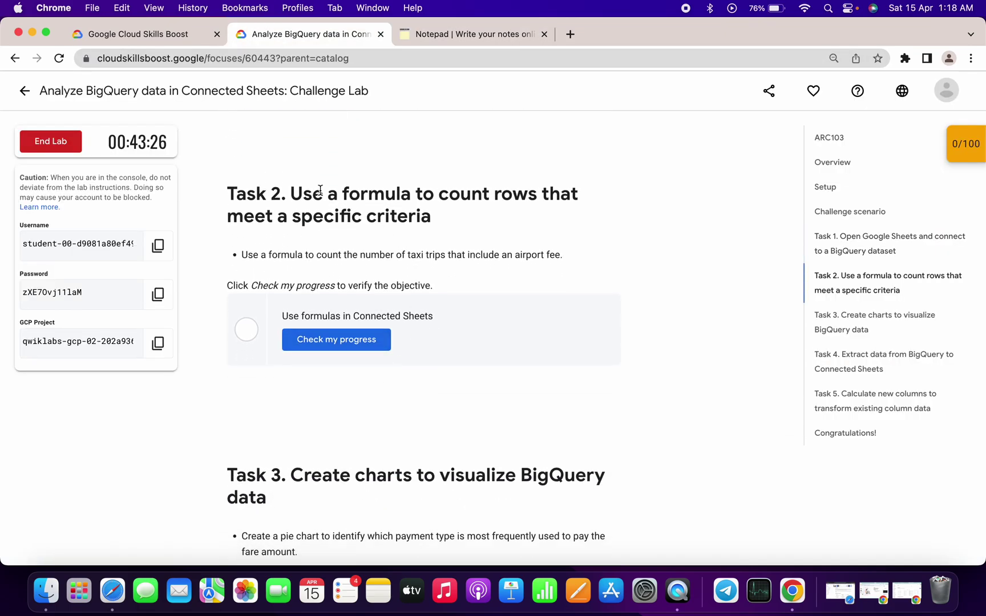
drag(324, 194, 414, 196)
key(super+grave)
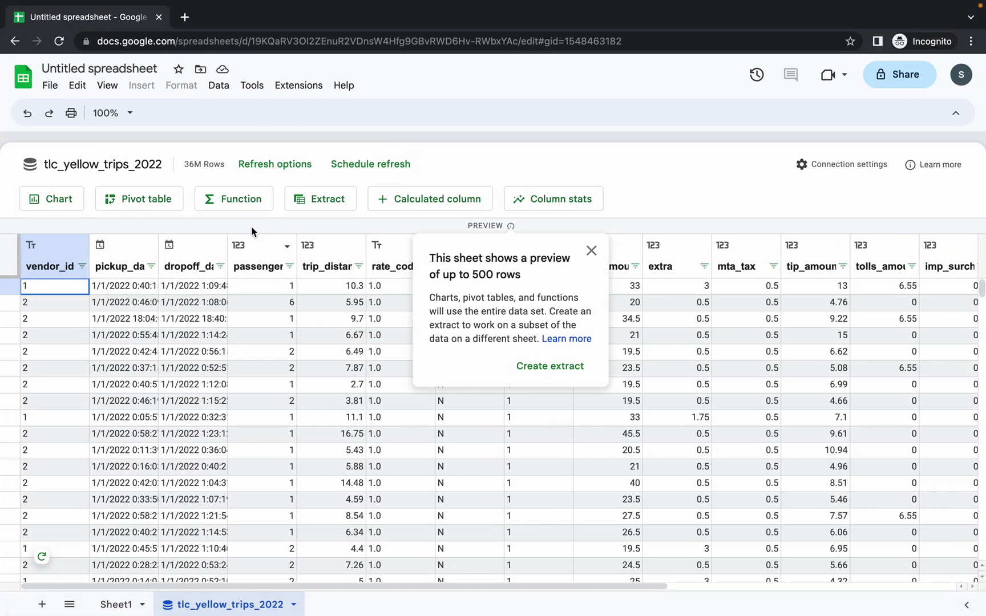
Insert a COUNTIF function on a new sheet from the connected data
click(234, 200)
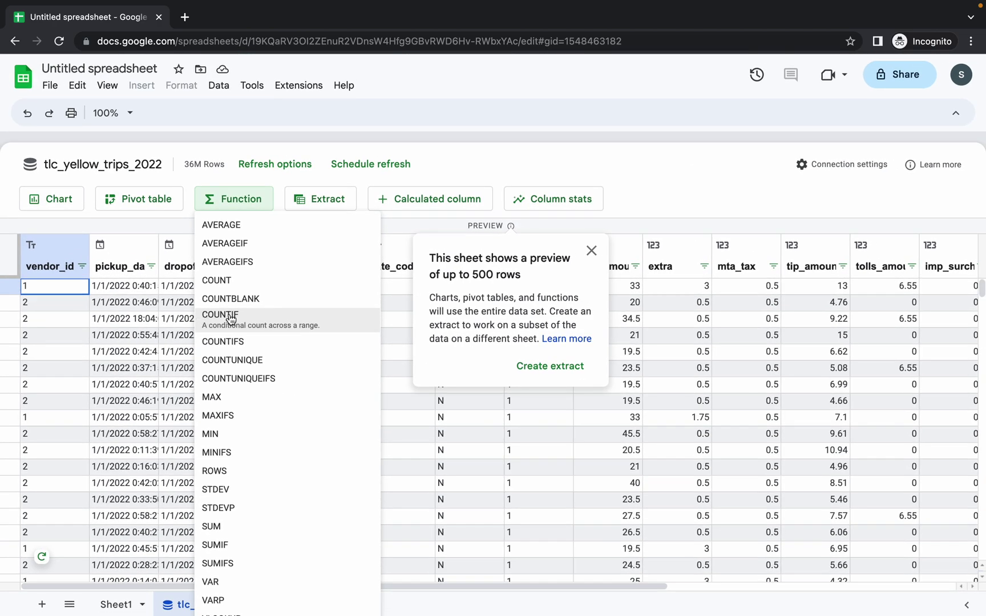
click(222, 328)
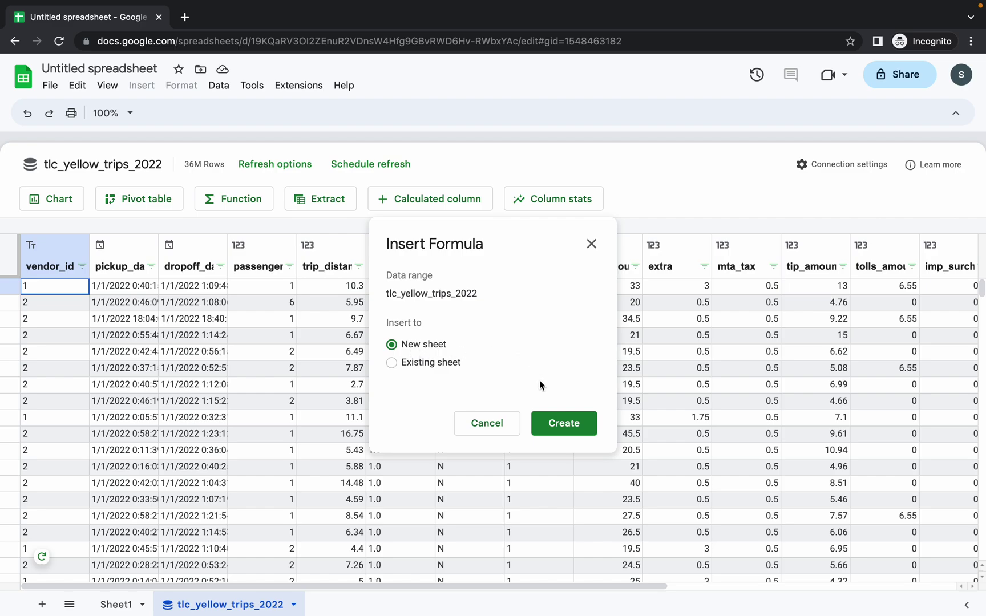
click(569, 425)
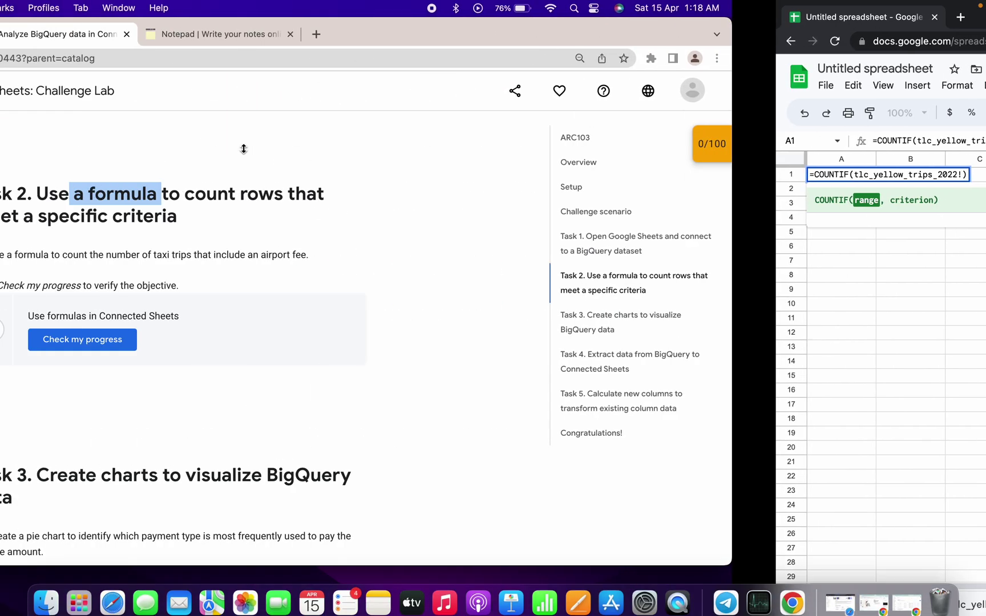
Put =COUNTIF(tlc_yellow_trips_2022!airport_fee, "1") in A1 and apply it
key(ctrl+Left)
click(471, 35)
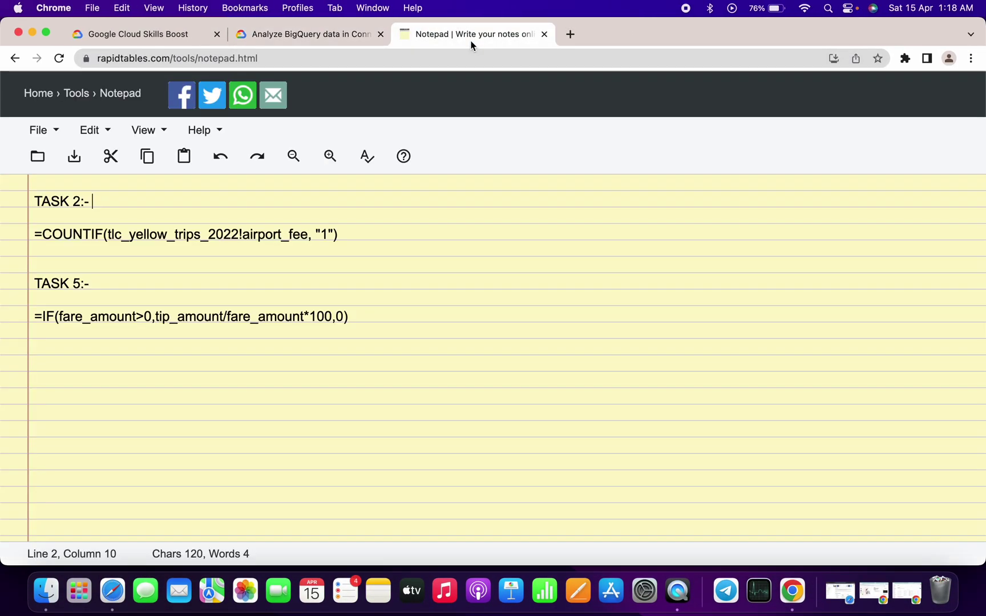
drag(34, 234, 348, 229)
key(ctrl+Right)
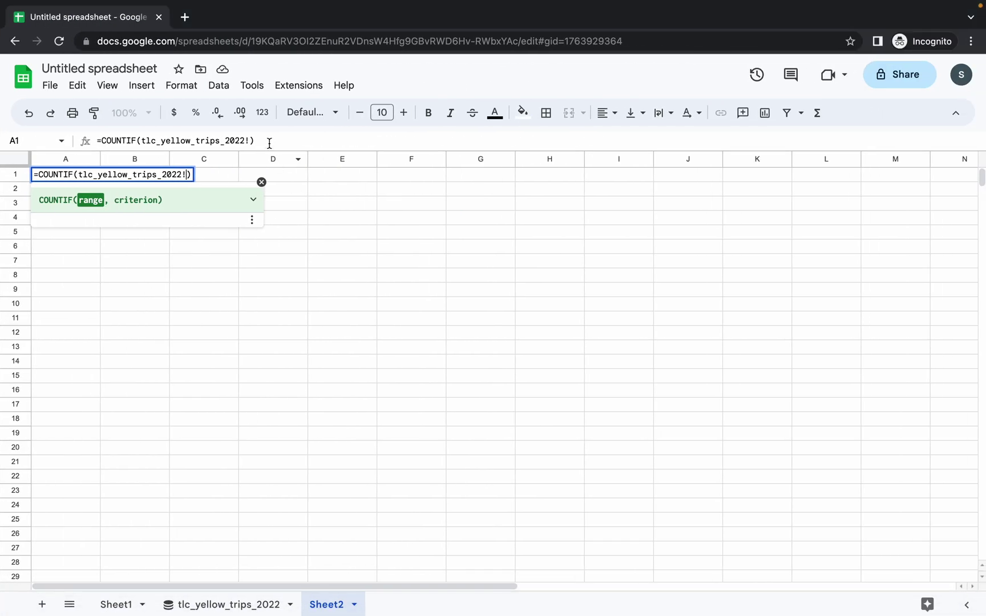
triple_click(269, 143)
key(BackSpace)
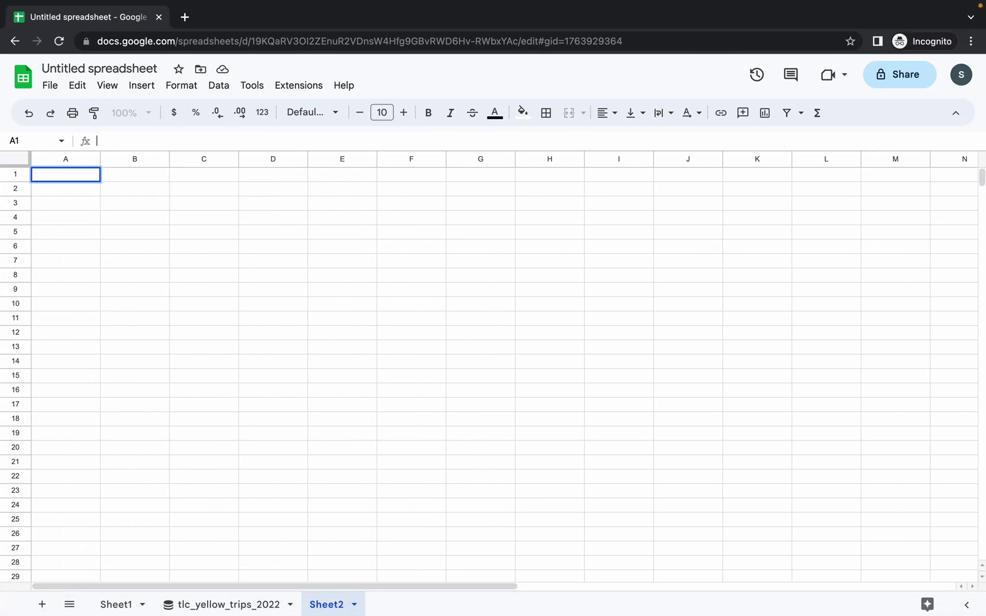
key(super+v)
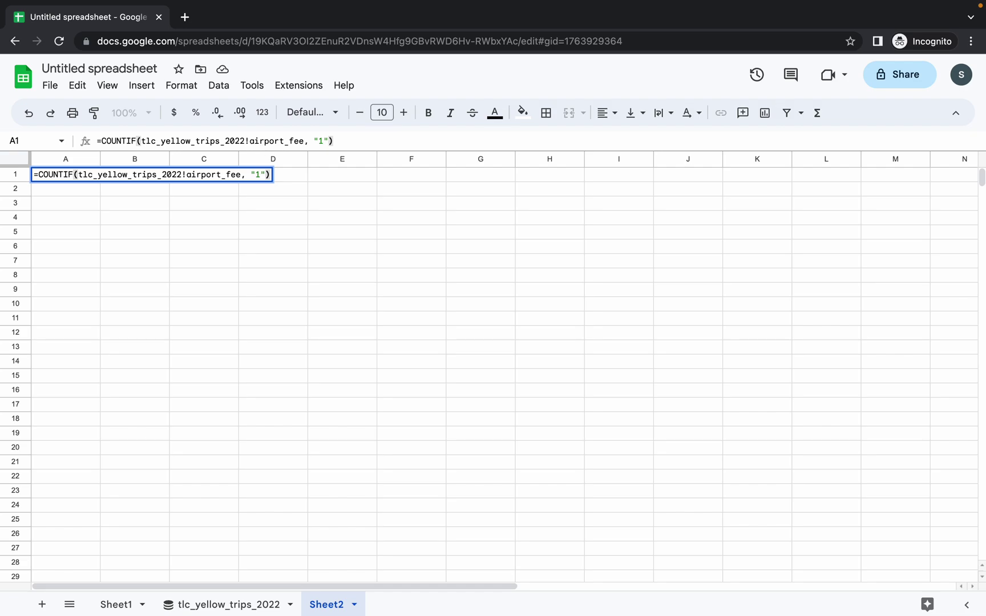
key(Return)
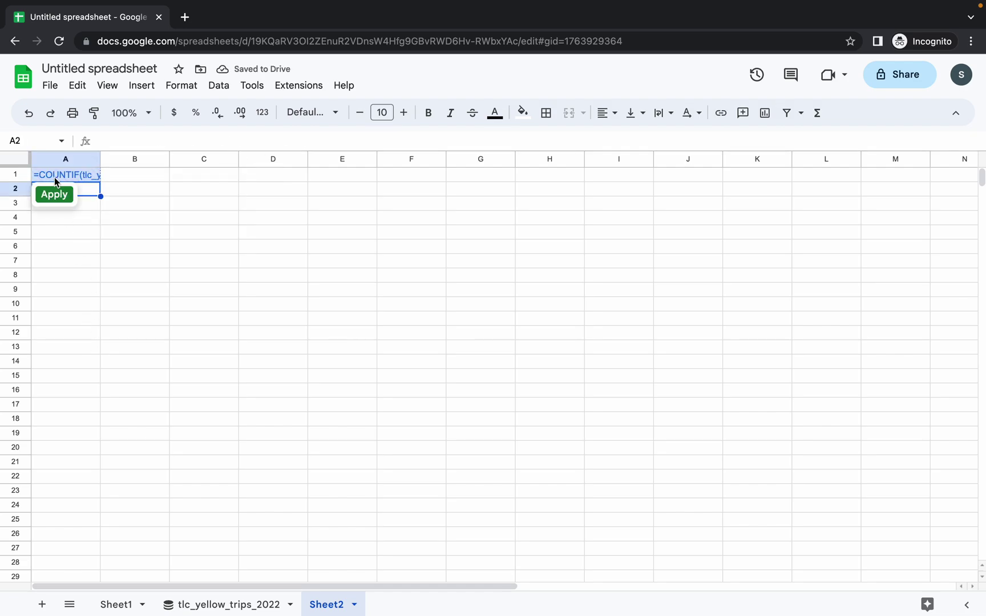
click(53, 195)
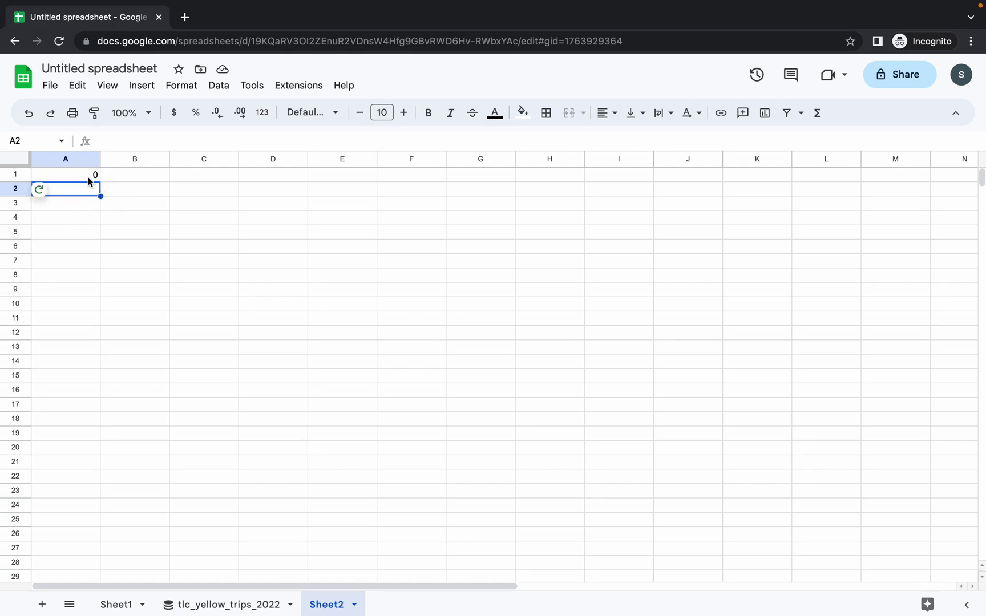
key(ctrl+Left)
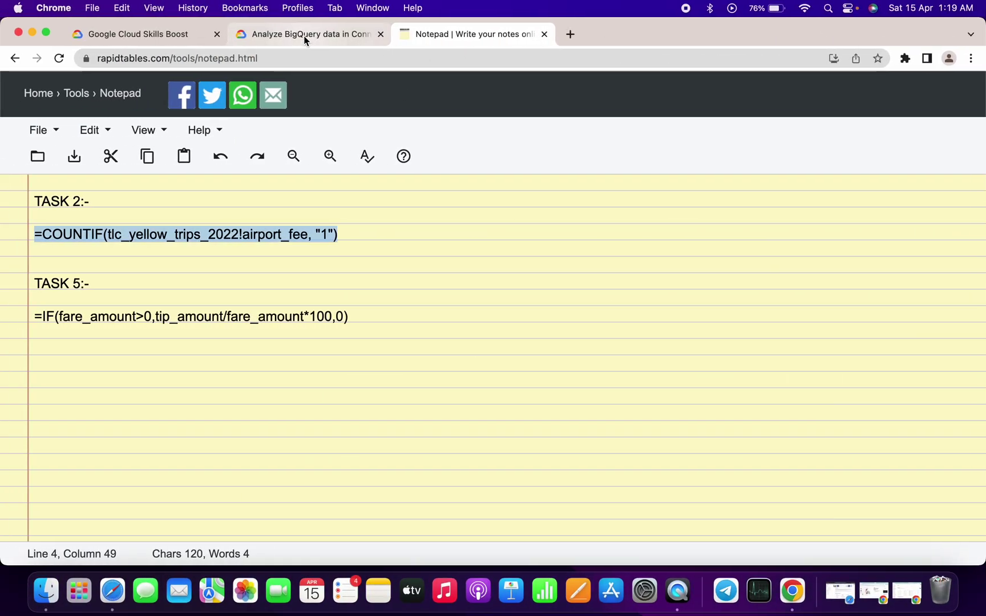
Run Check my progress for Task 2 and scroll down to Task 3
click(308, 36)
click(357, 336)
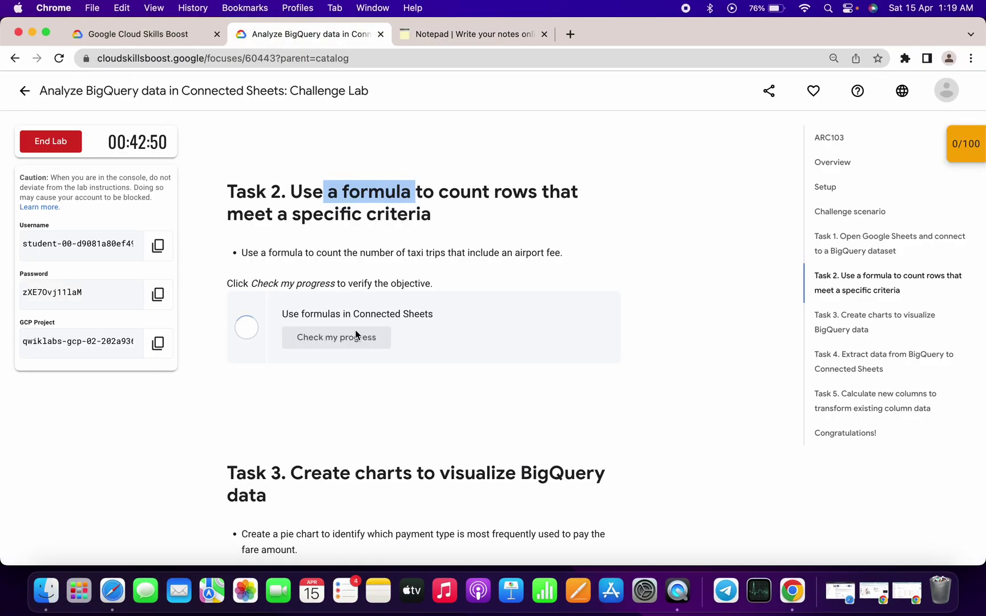
scroll(356, 330, down, 4)
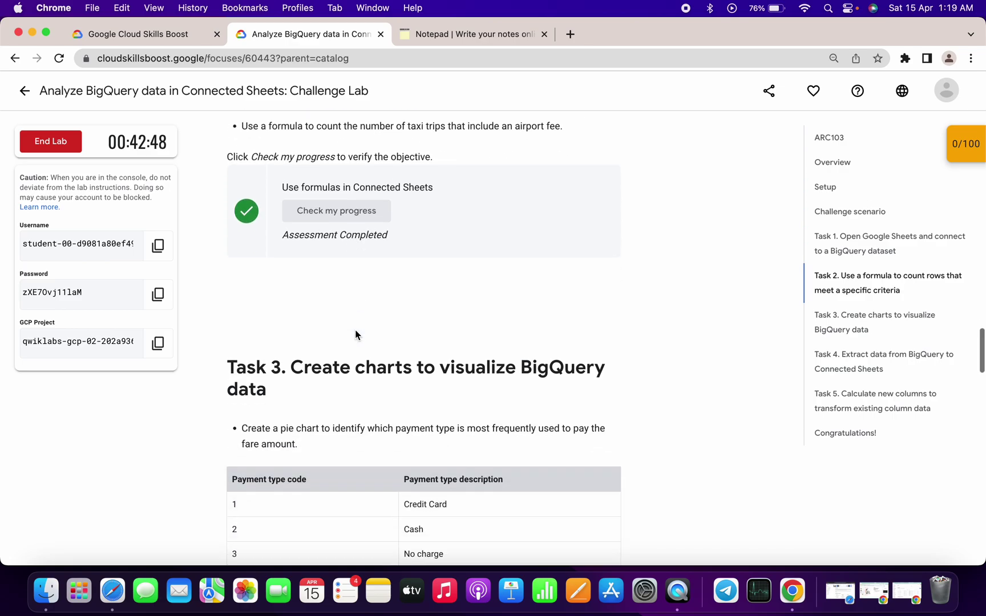
key(ctrl+Right)
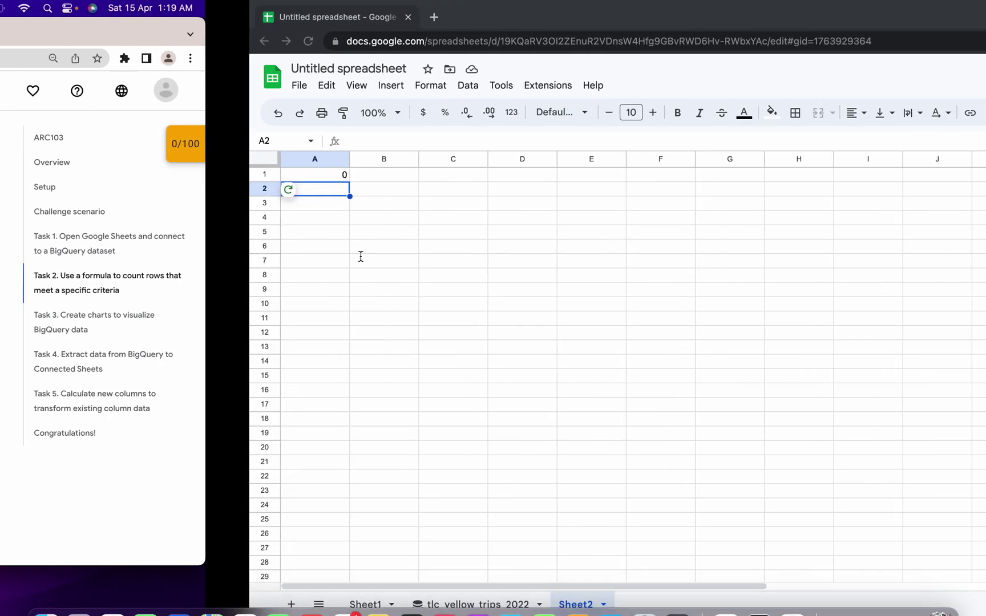
Create a pie chart on a new sheet from the tlc_yellow_trips_2022 data
click(222, 604)
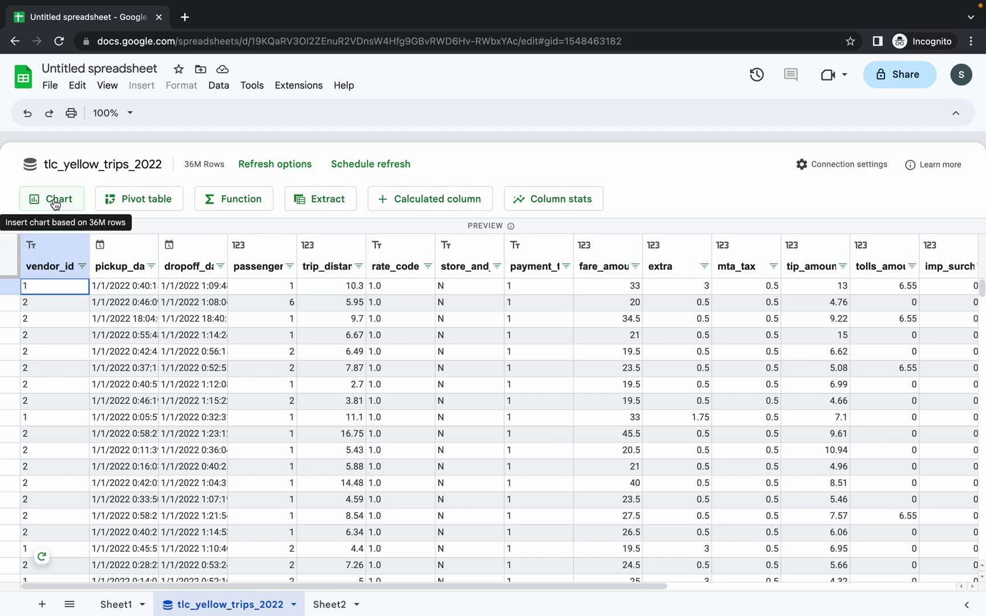
click(55, 205)
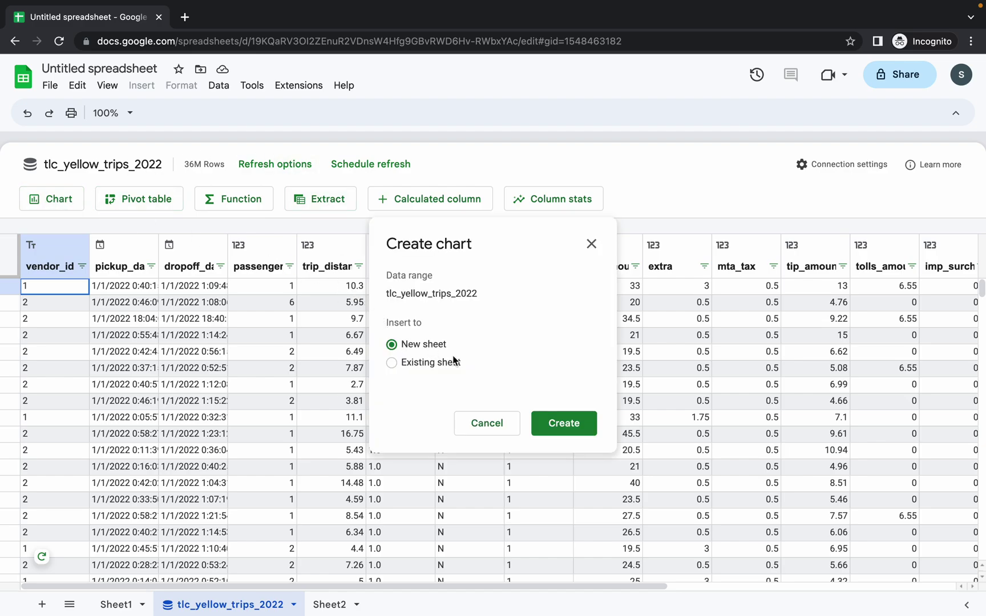
click(578, 427)
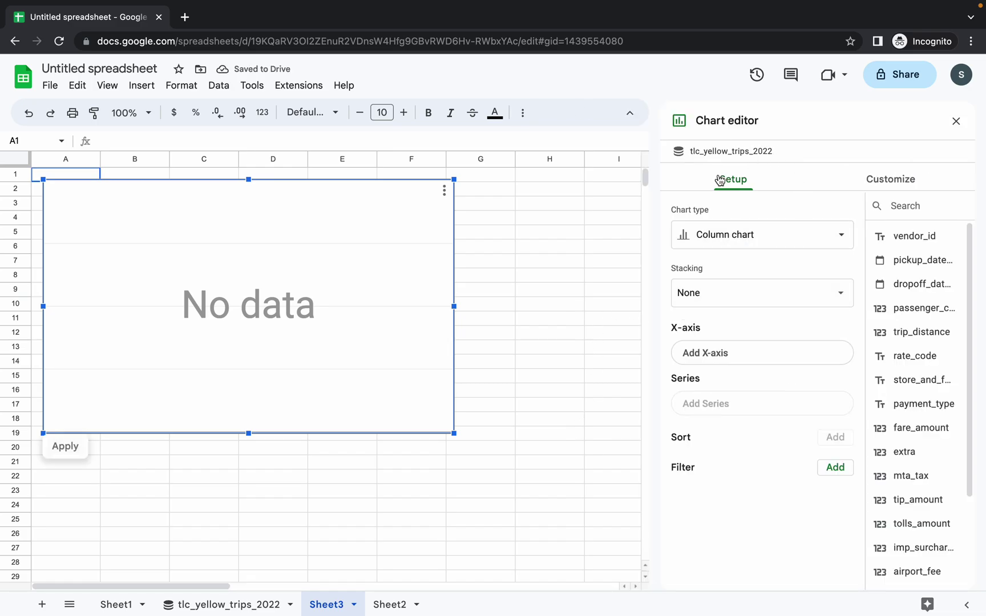
click(716, 232)
scroll(699, 360, down, 3)
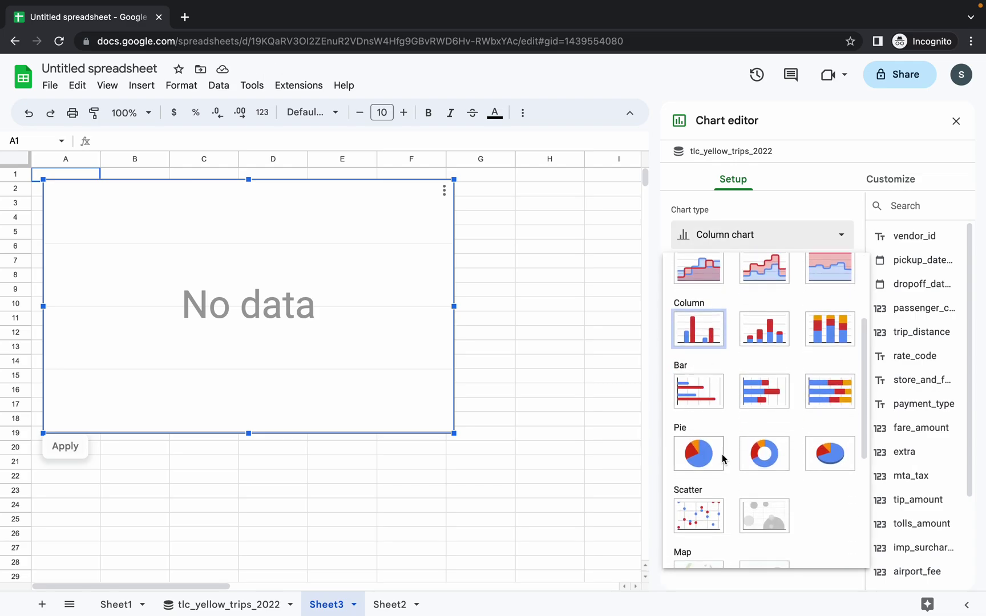
click(696, 453)
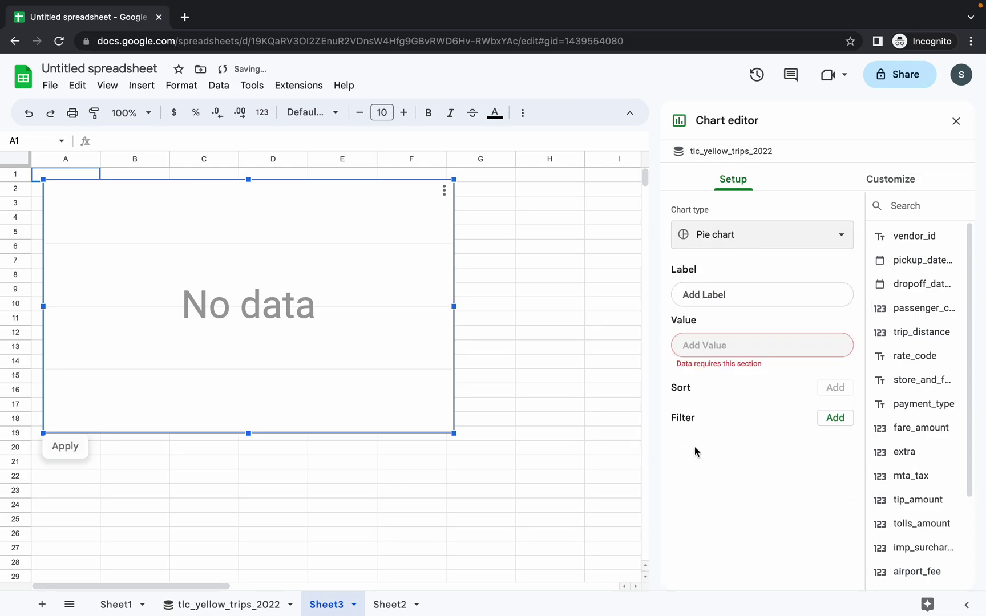
Set the pie label to payment_type and value to fare_amount, then apply
click(706, 295)
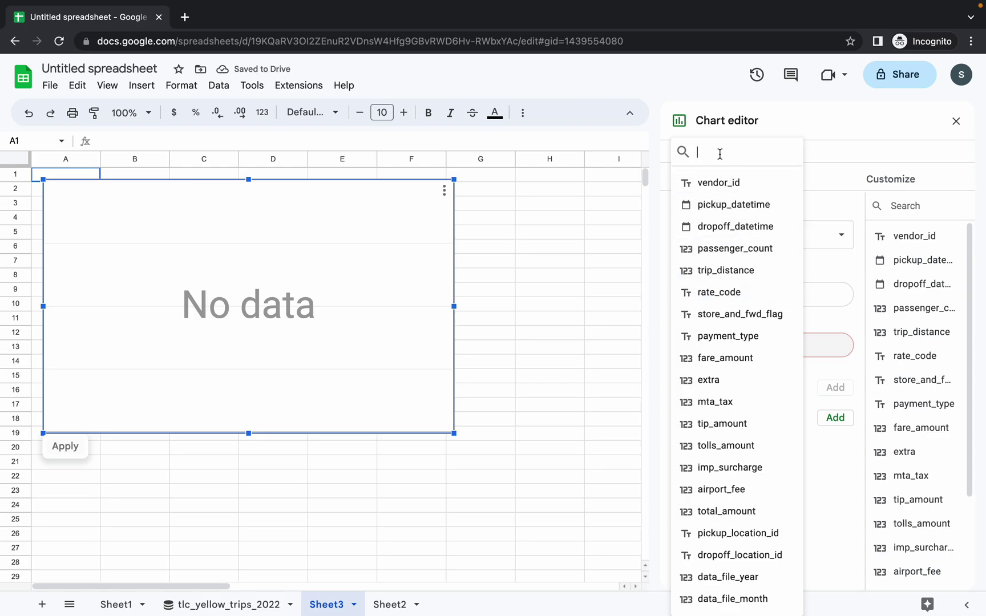
text(pa)
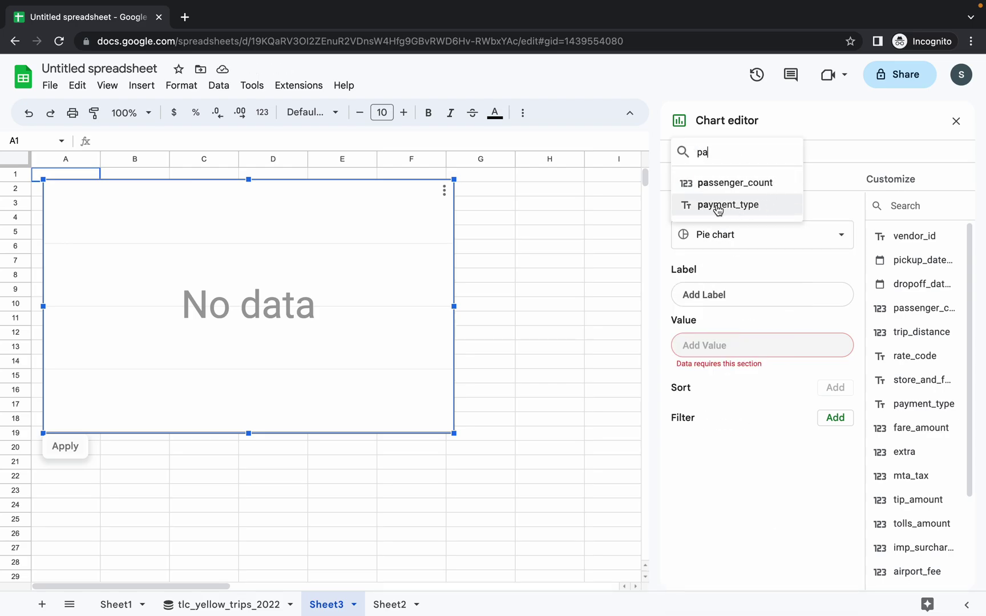
click(725, 207)
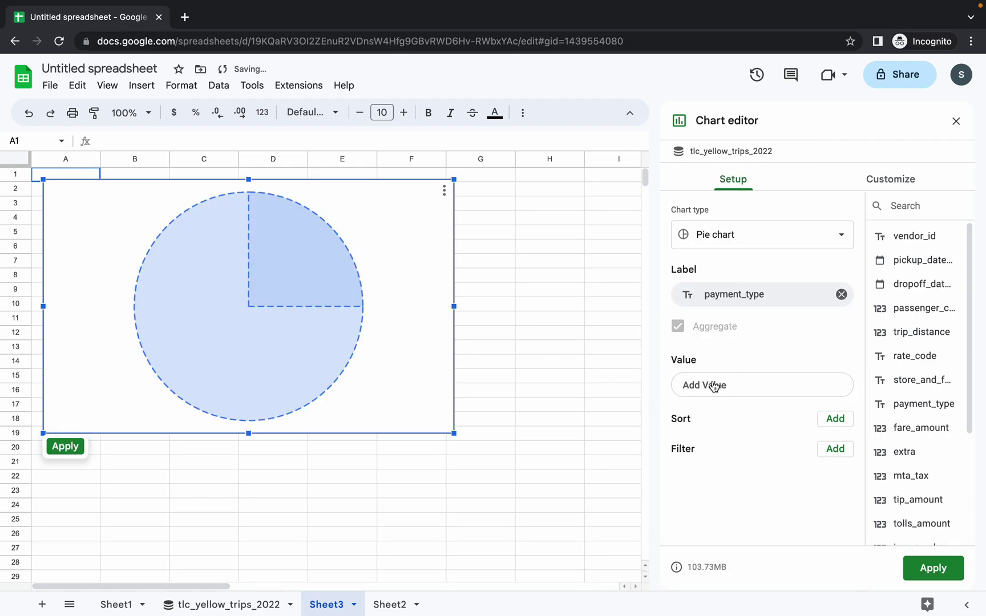
click(704, 386)
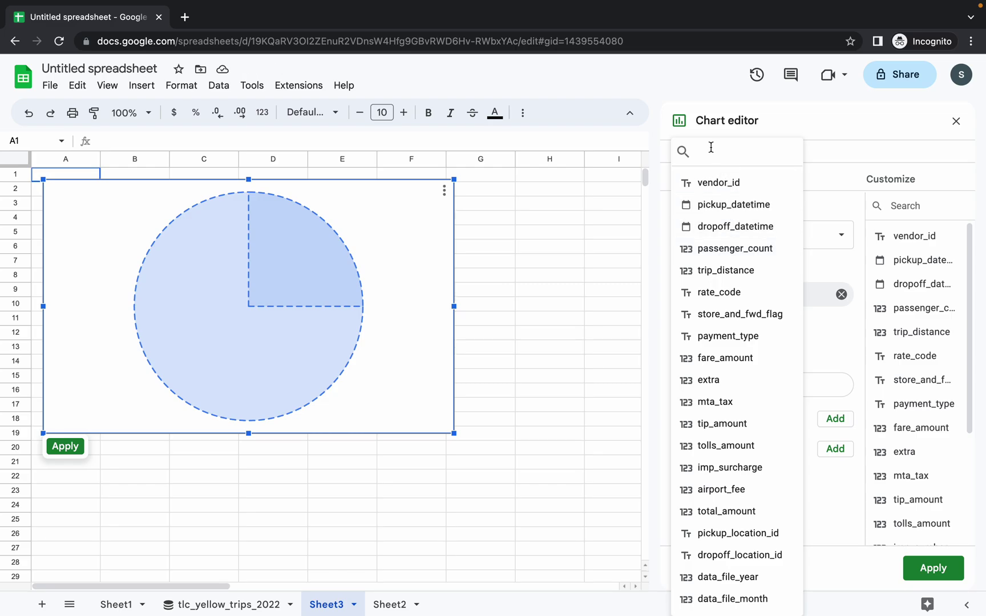
text(am)
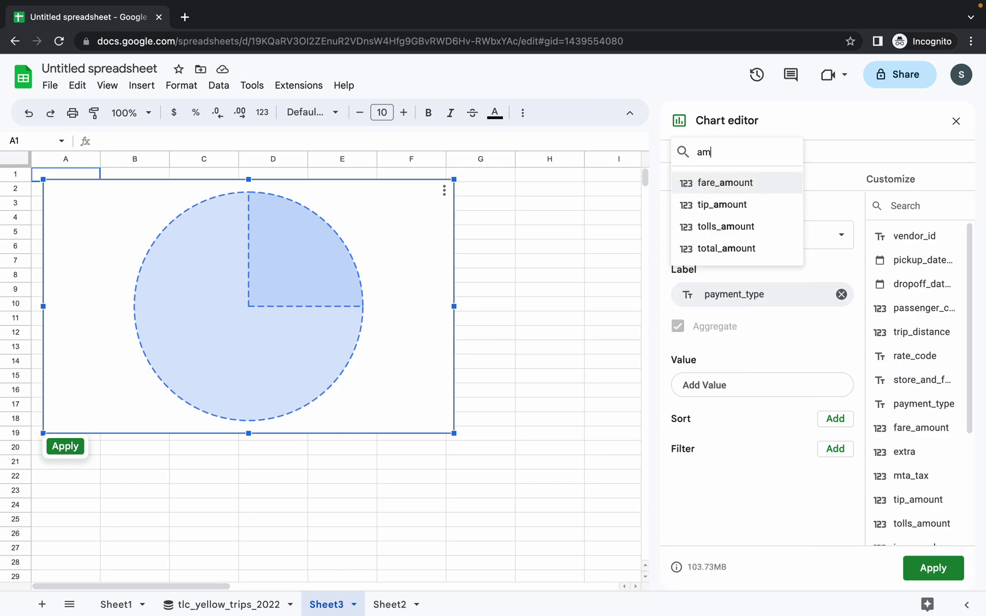
click(726, 184)
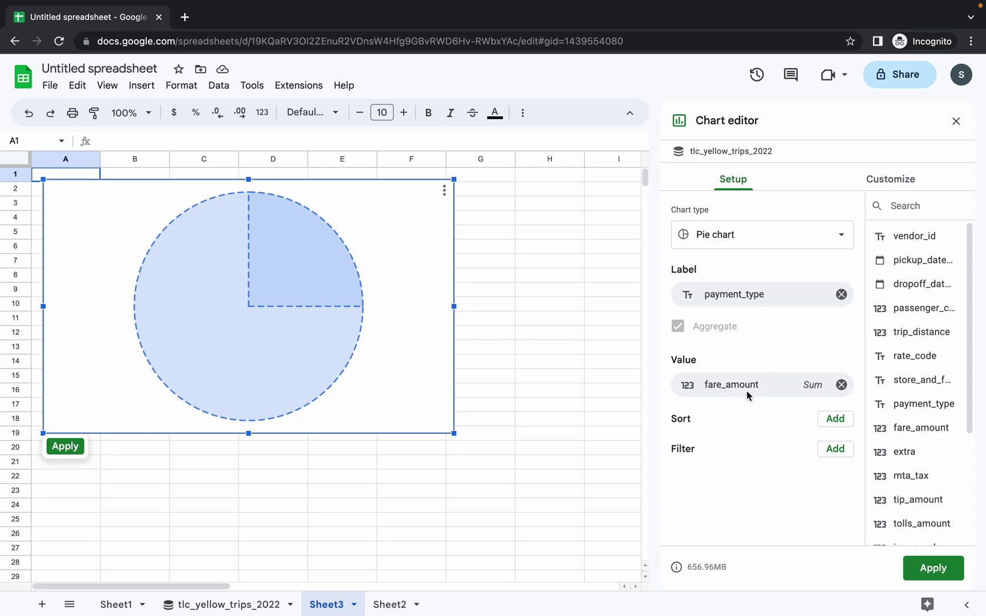
click(931, 572)
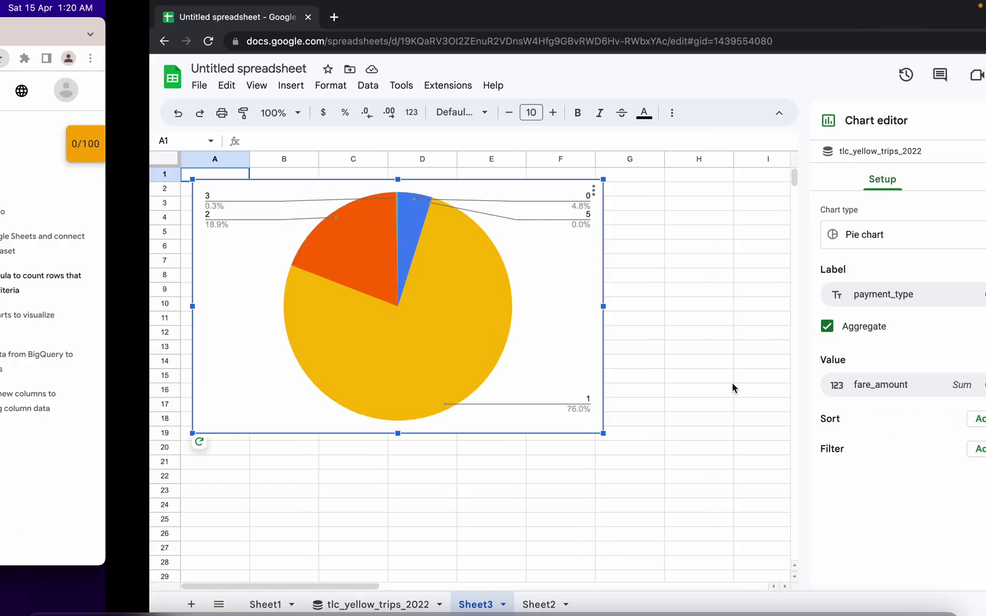
Run Check my progress for Task 3 and read the Task 4 extract requirements
key(super+m)
scroll(458, 352, down, 3)
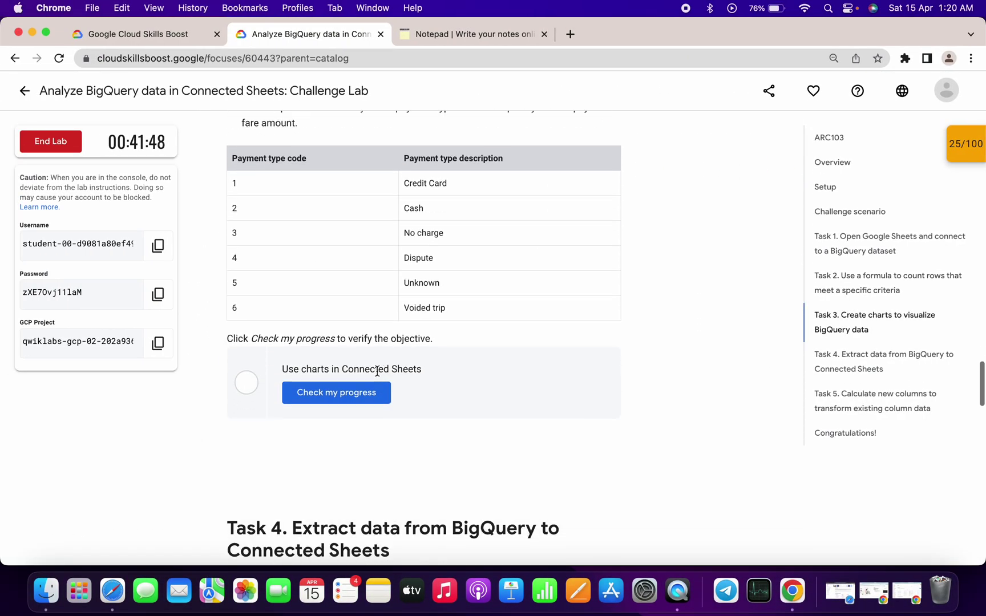
click(342, 390)
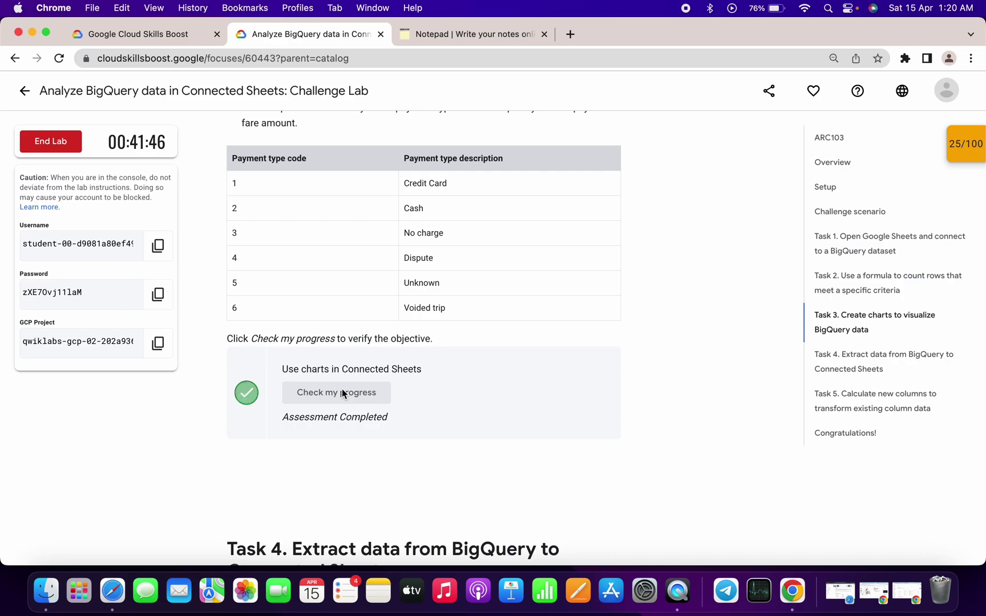
scroll(319, 388, down, 4)
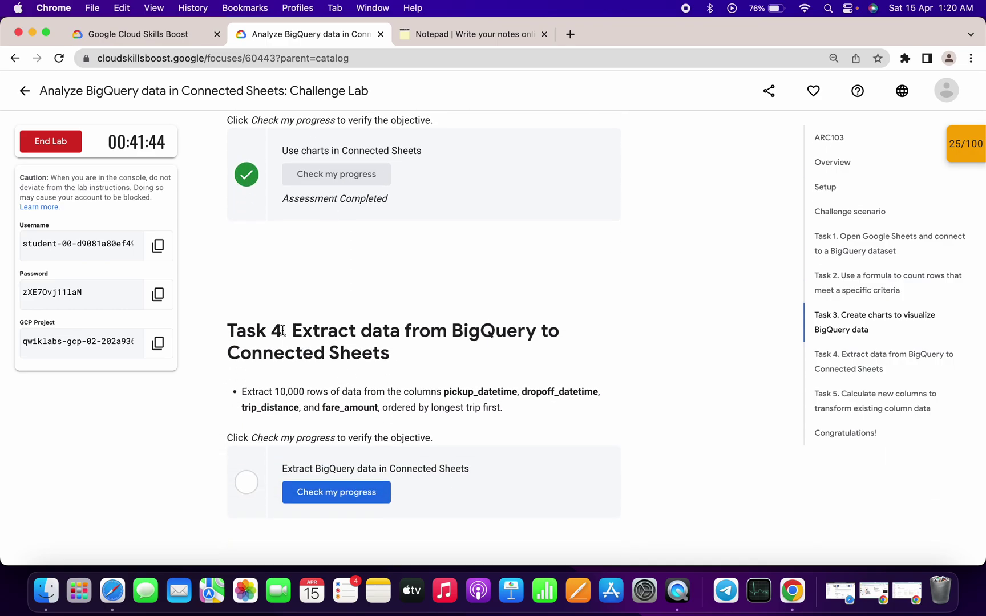
drag(276, 332, 363, 328)
key(ctrl+Right)
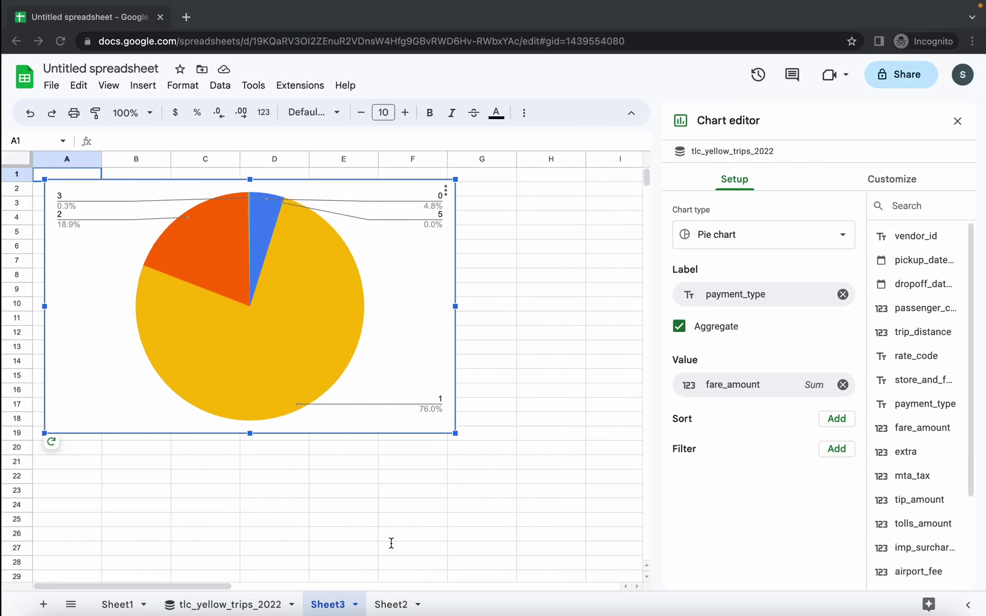
Create an extract on a new sheet and switch its columns to individual selection
click(222, 607)
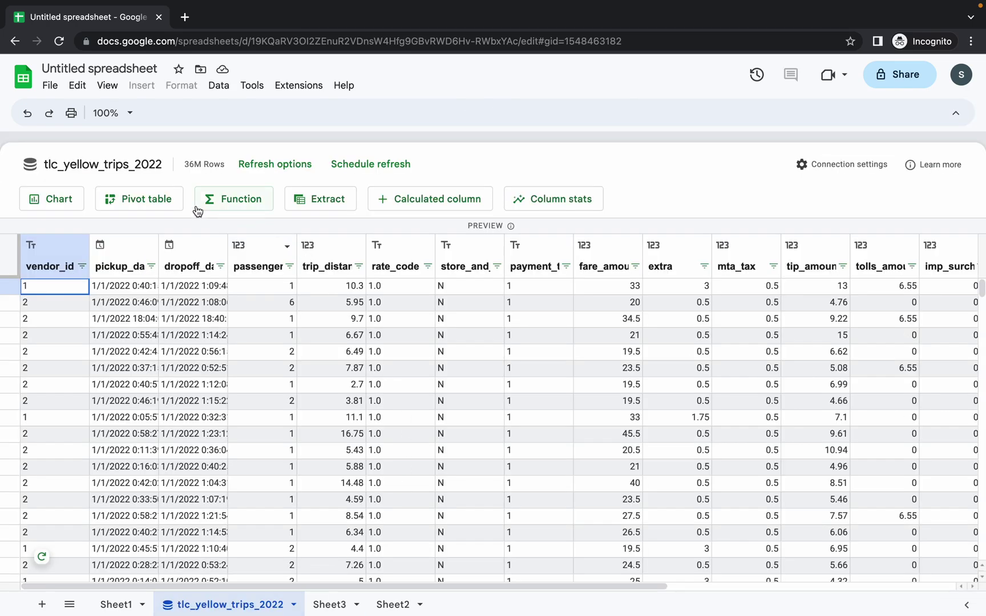
click(326, 204)
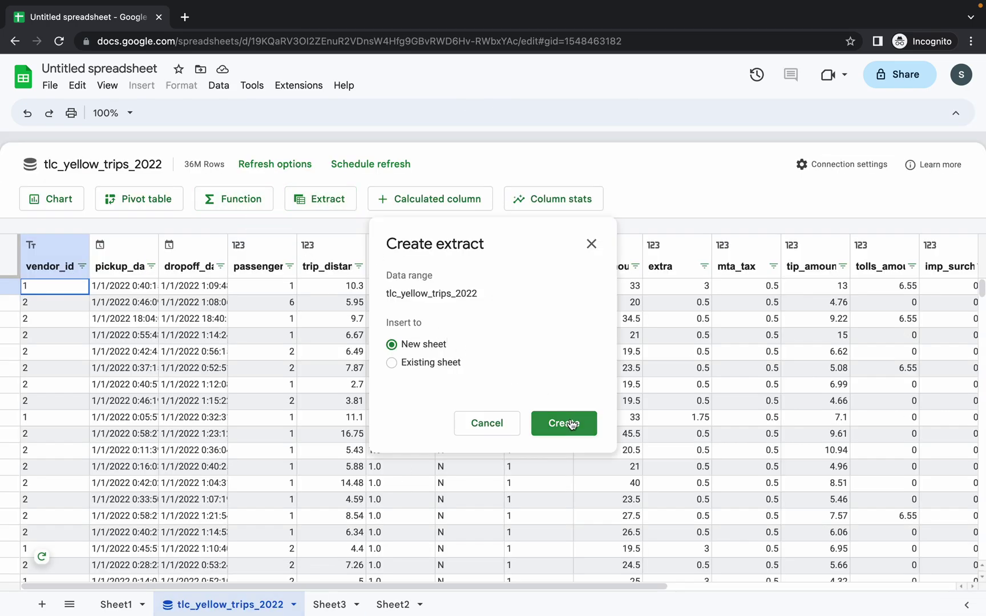
click(571, 424)
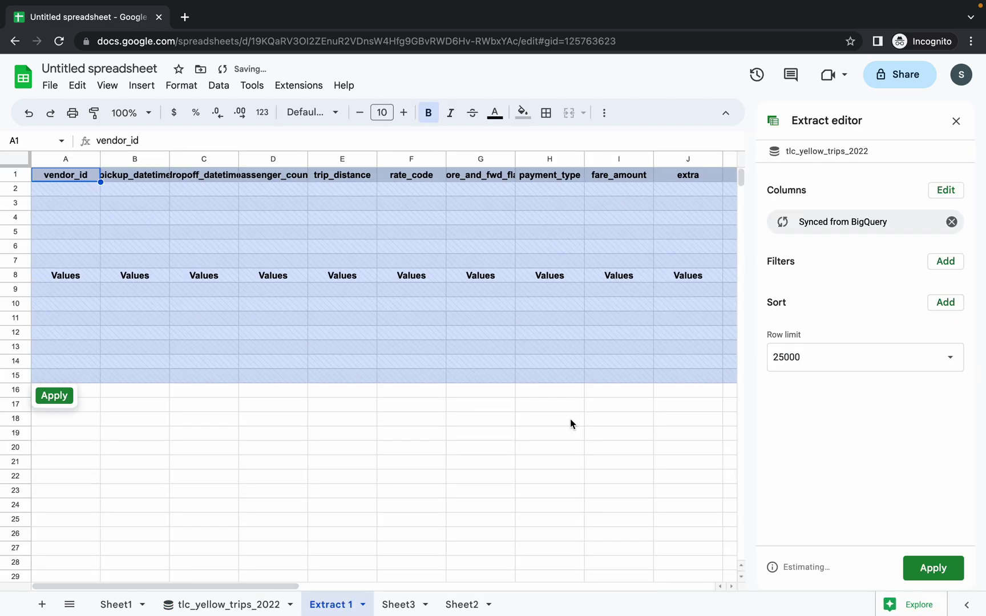
key(ctrl+Left)
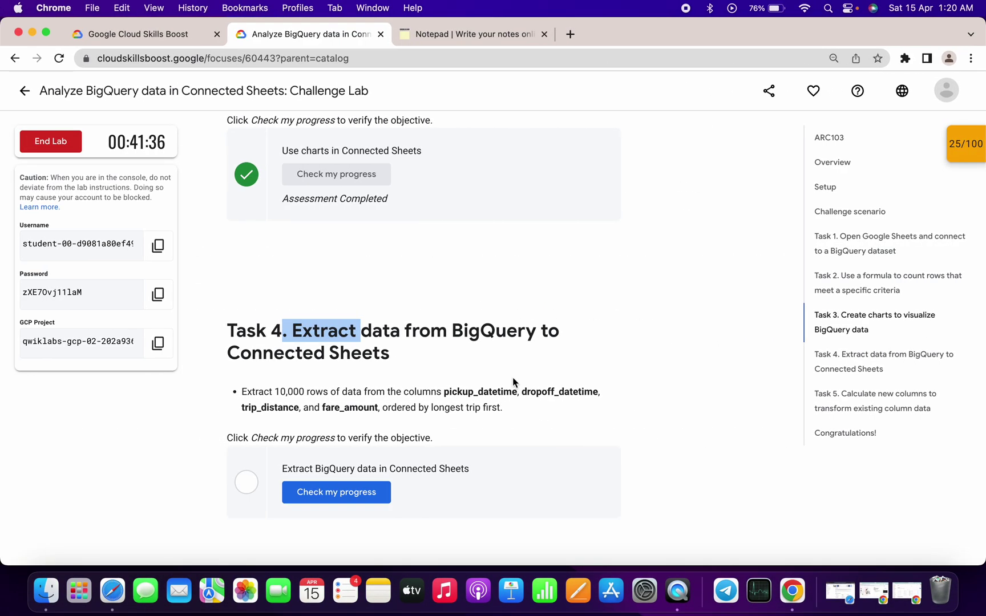
key(ctrl+Right)
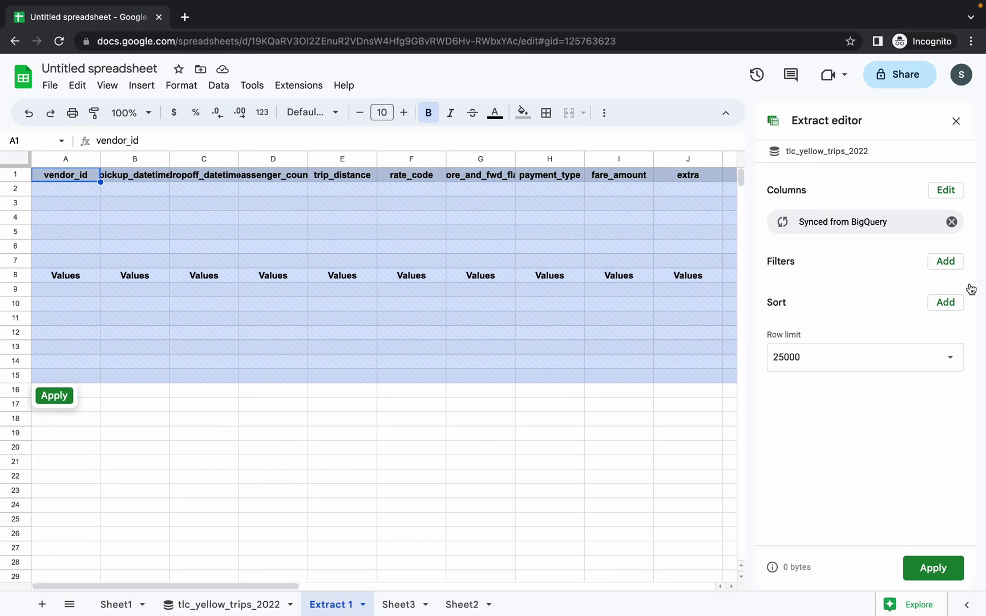
click(947, 191)
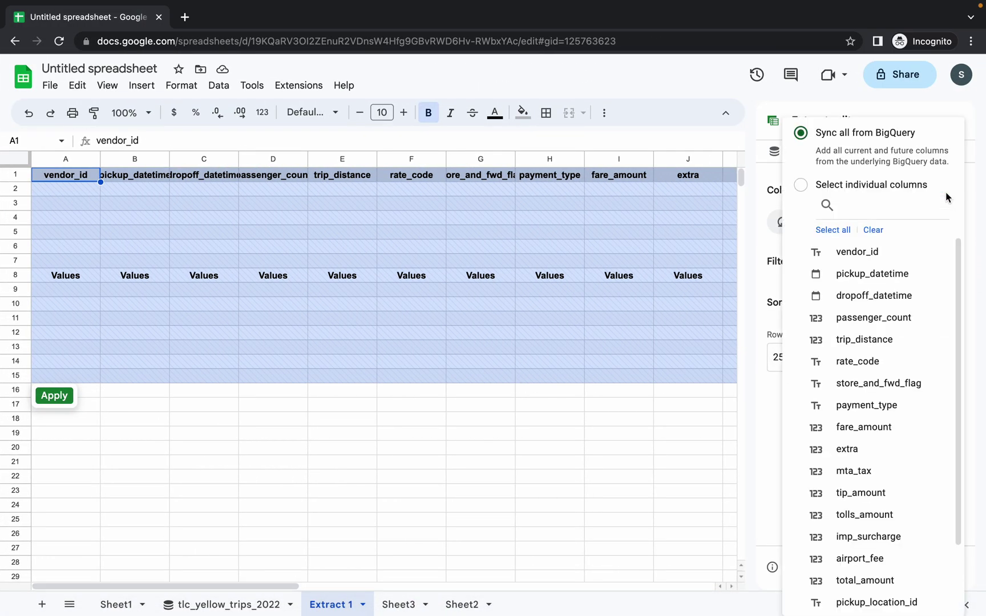
click(802, 185)
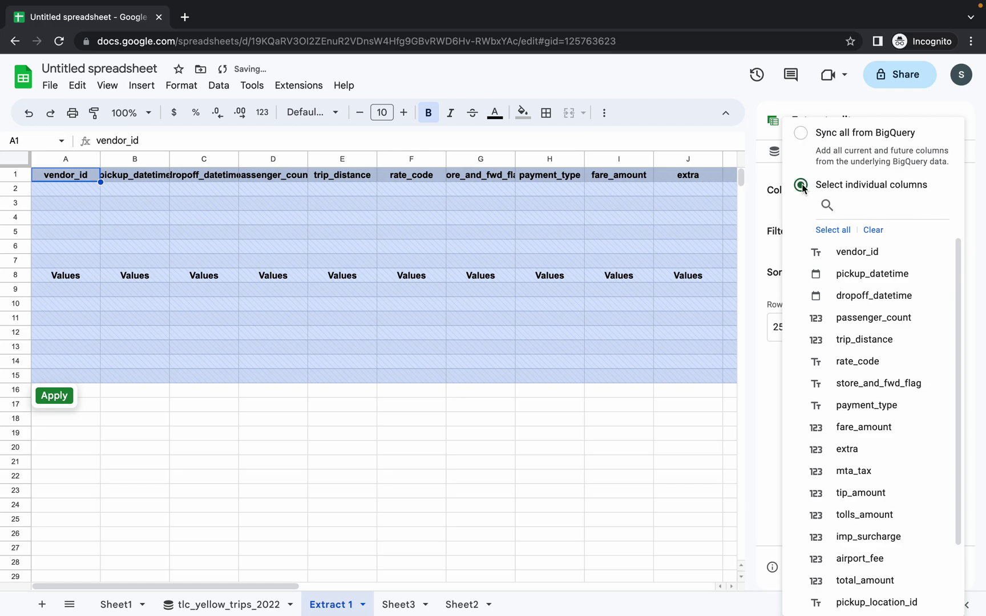
Add pickup_datetime and dropoff_datetime to the extract columns
key(ctrl+Left)
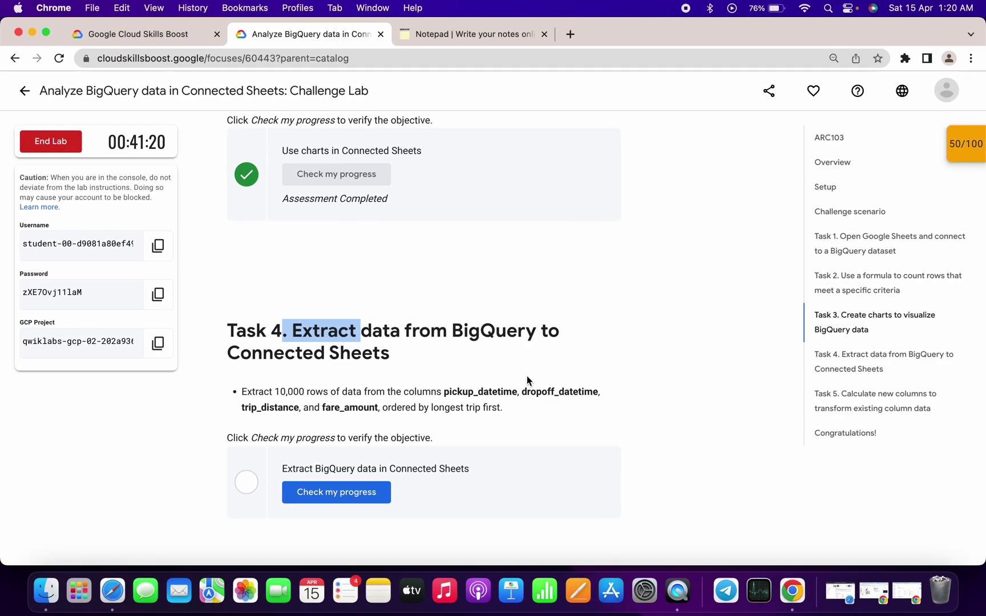
double_click(460, 392)
key(super+c)
key(ctrl+Right)
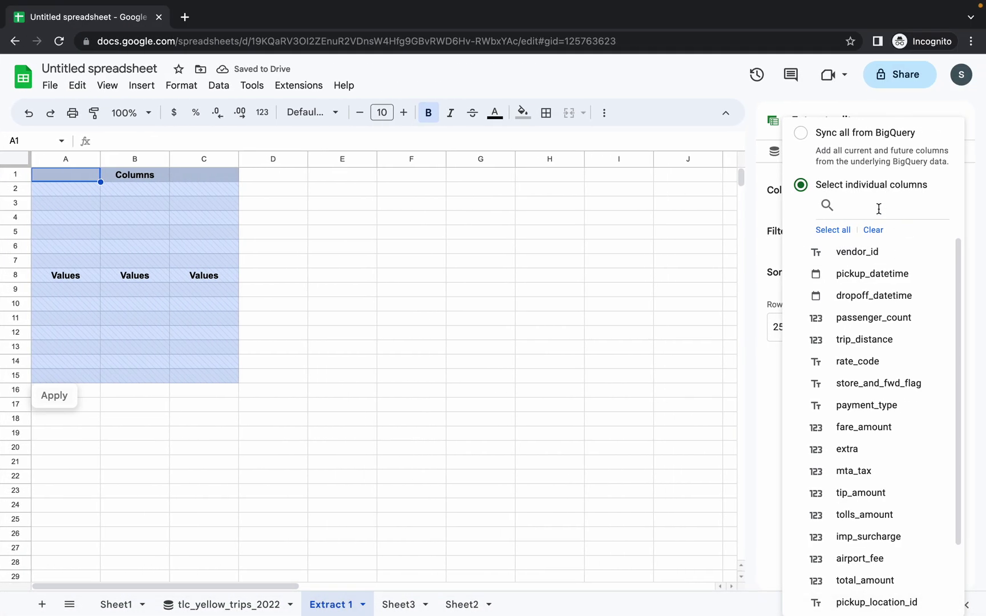
click(877, 208)
key(super+v)
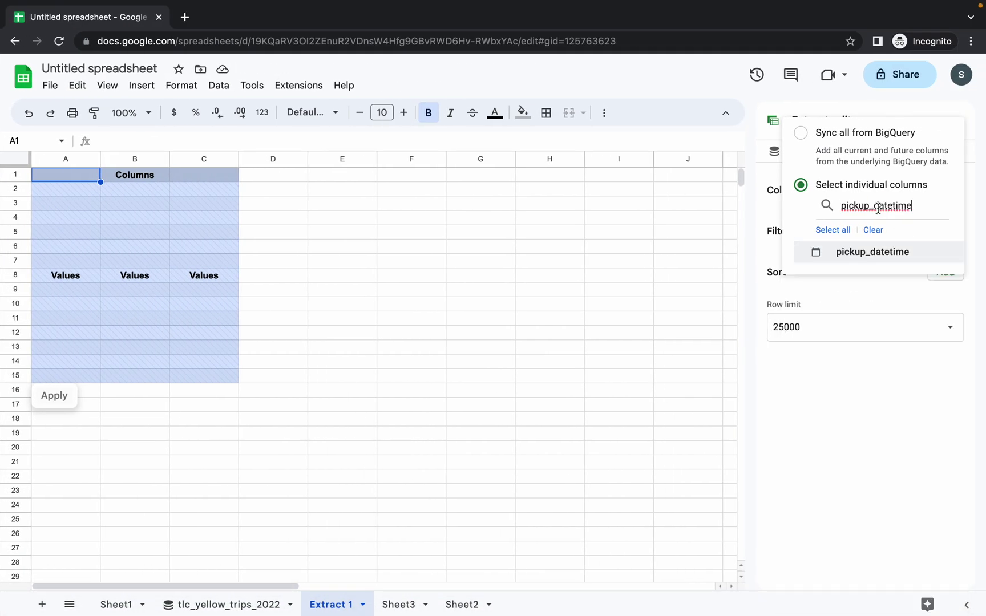
click(863, 255)
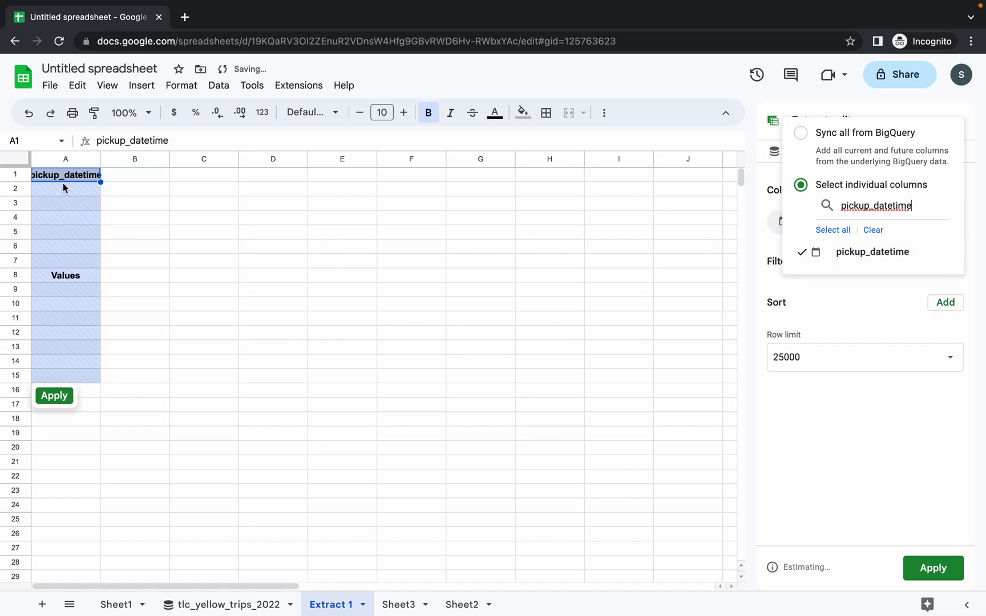
key(ctrl+Left)
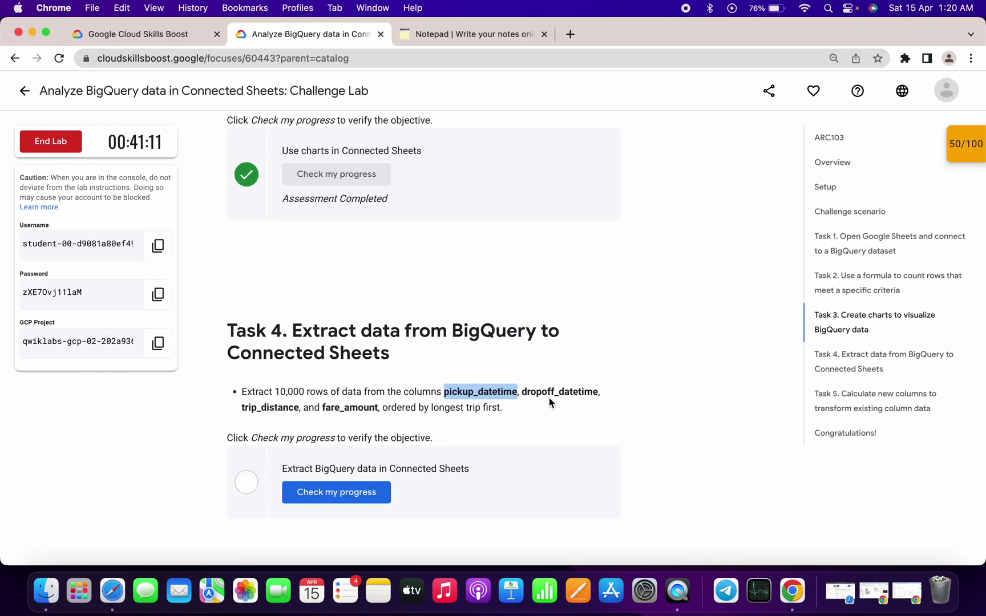
double_click(550, 393)
key(super+c)
key(ctrl+Right)
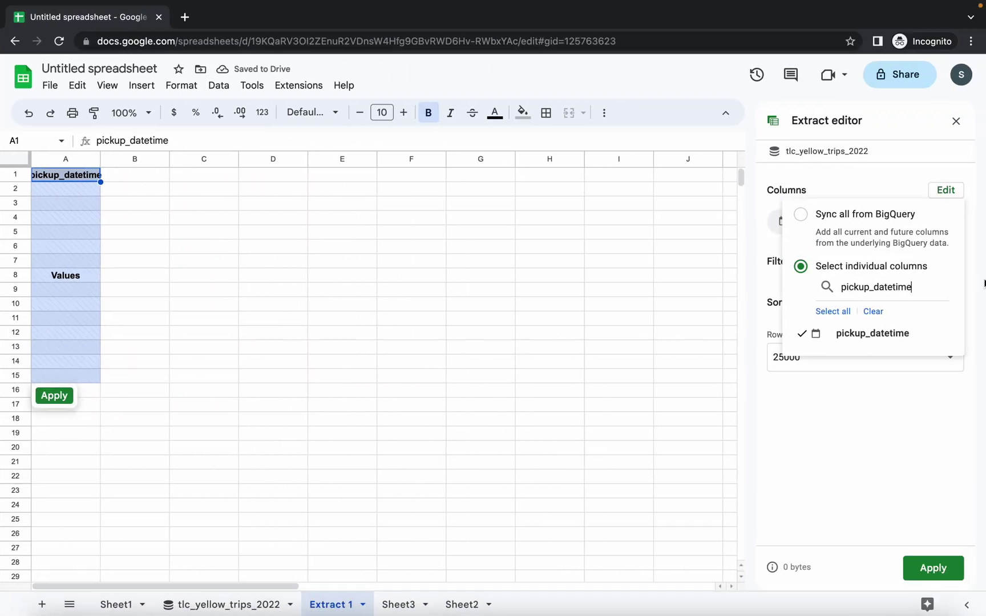
double_click(866, 287)
key(super+v)
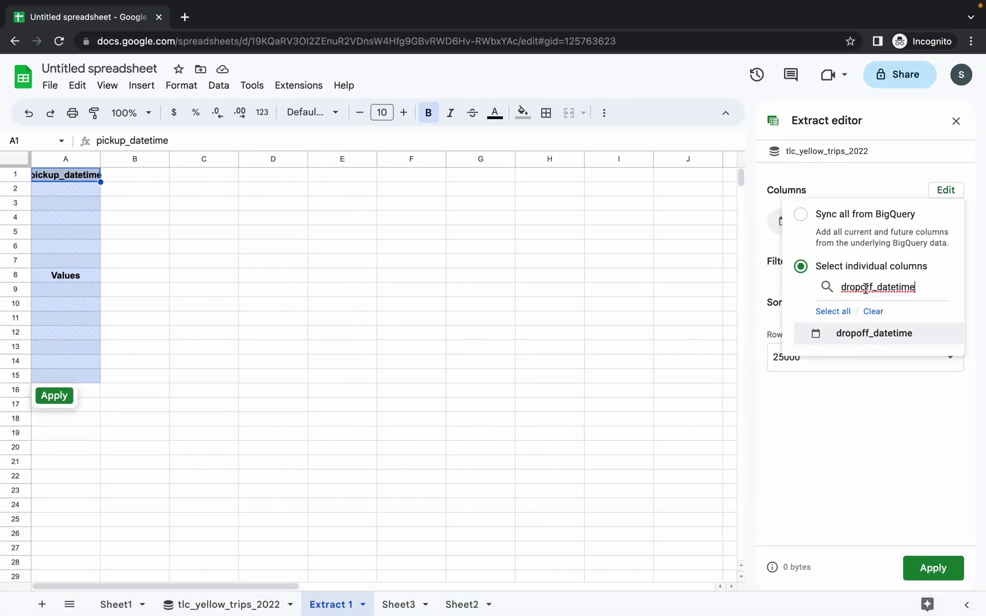
click(870, 334)
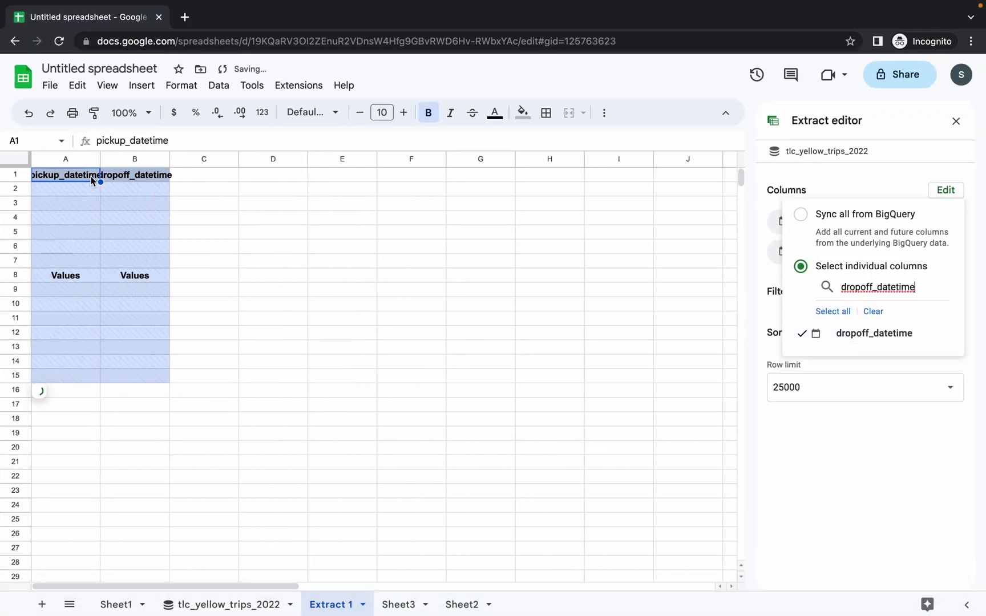
Add trip_distance and fare_amount to the extract columns and close the picker
key(ctrl+Left)
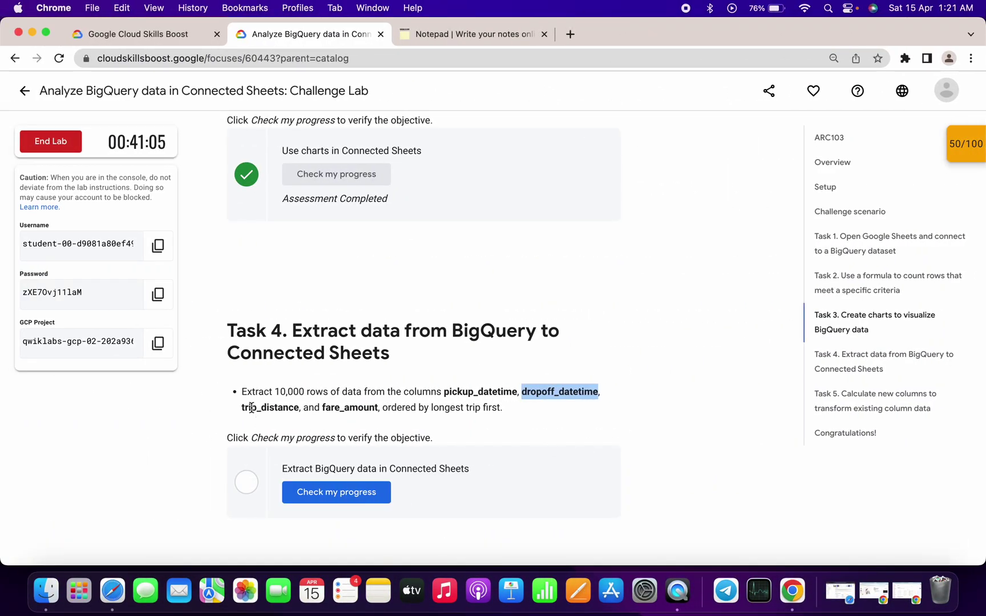
double_click(251, 408)
key(ctrl+Right)
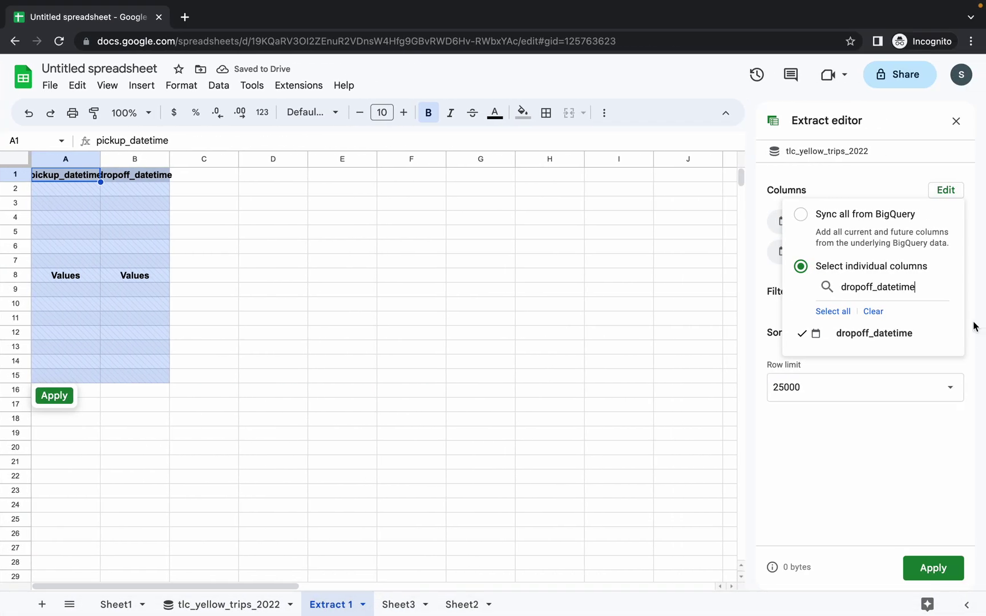
double_click(872, 286)
key(ctrl+v)
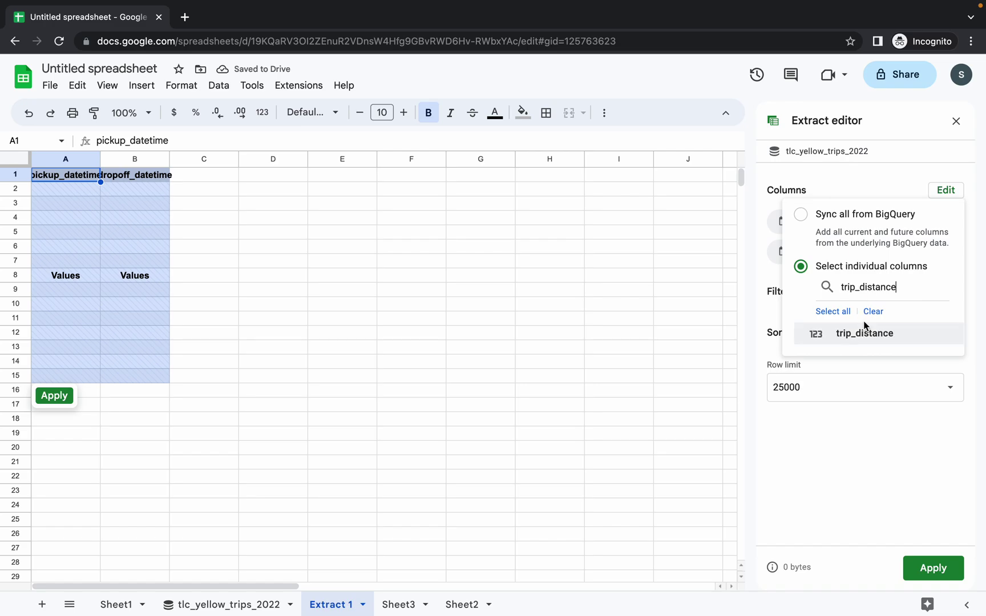
click(864, 333)
key(ctrl+Left)
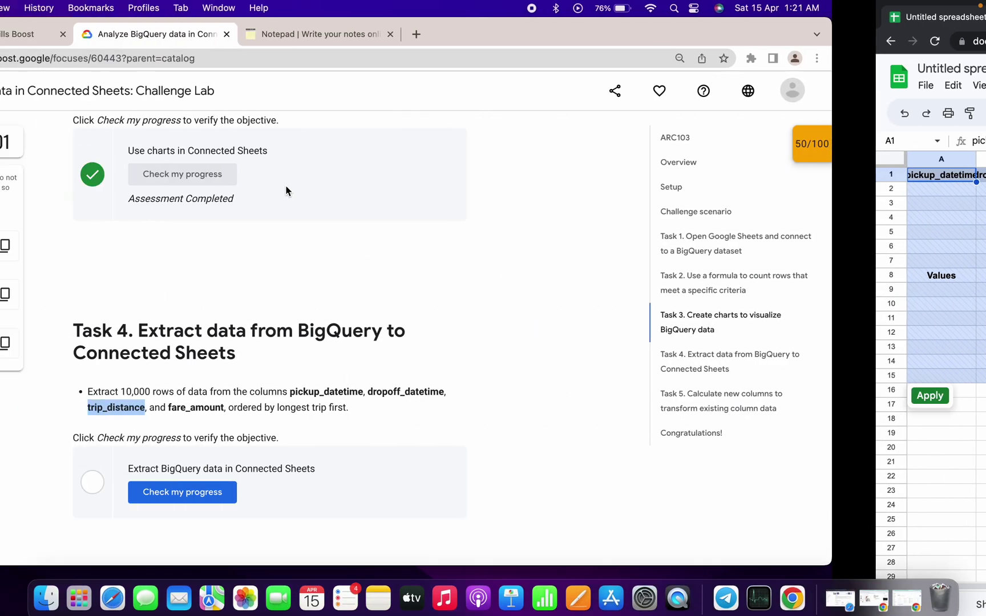
double_click(350, 407)
key(ctrl+Right)
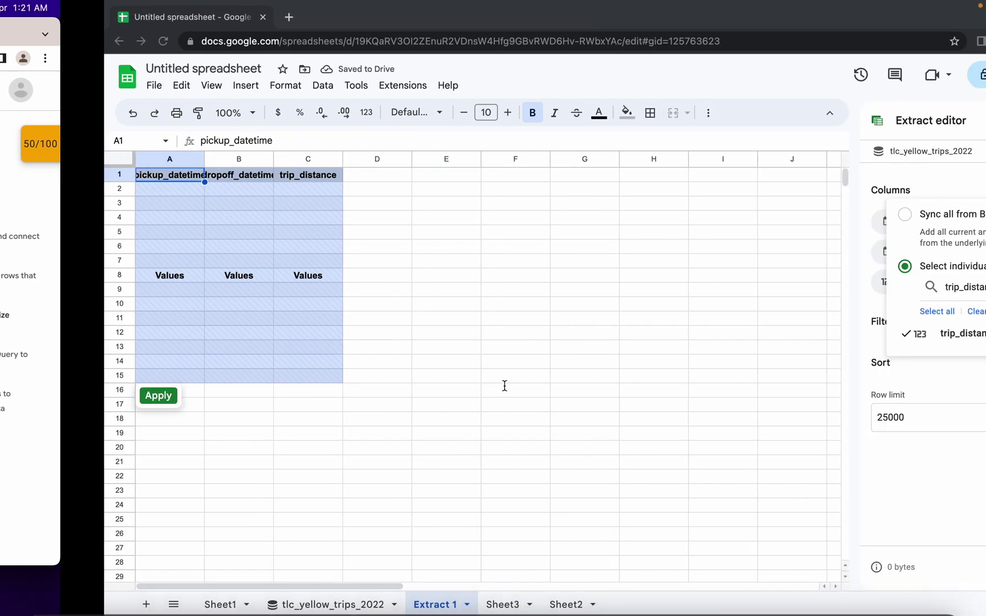
double_click(881, 288)
key(ctrl+v)
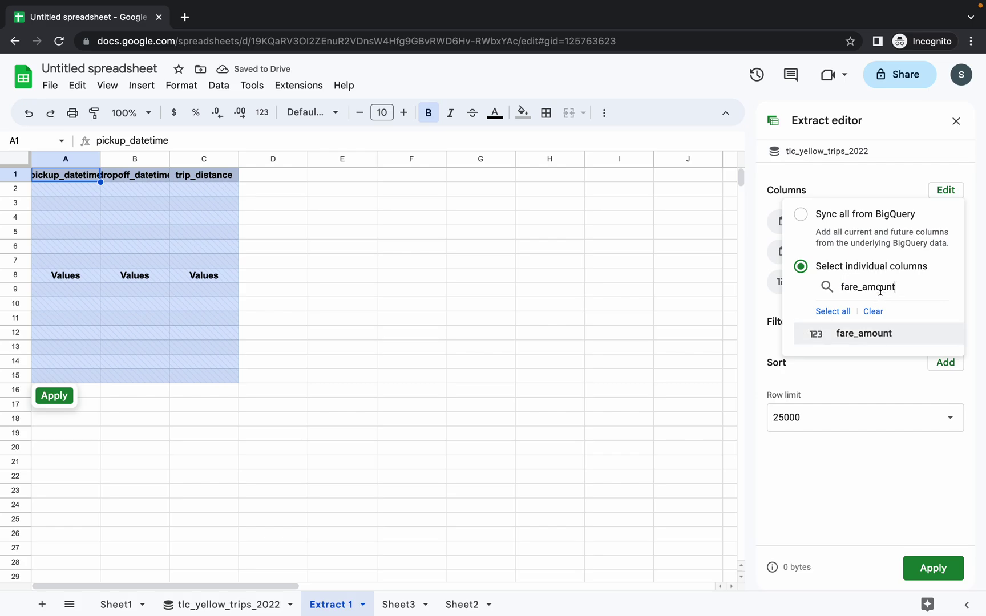
click(876, 335)
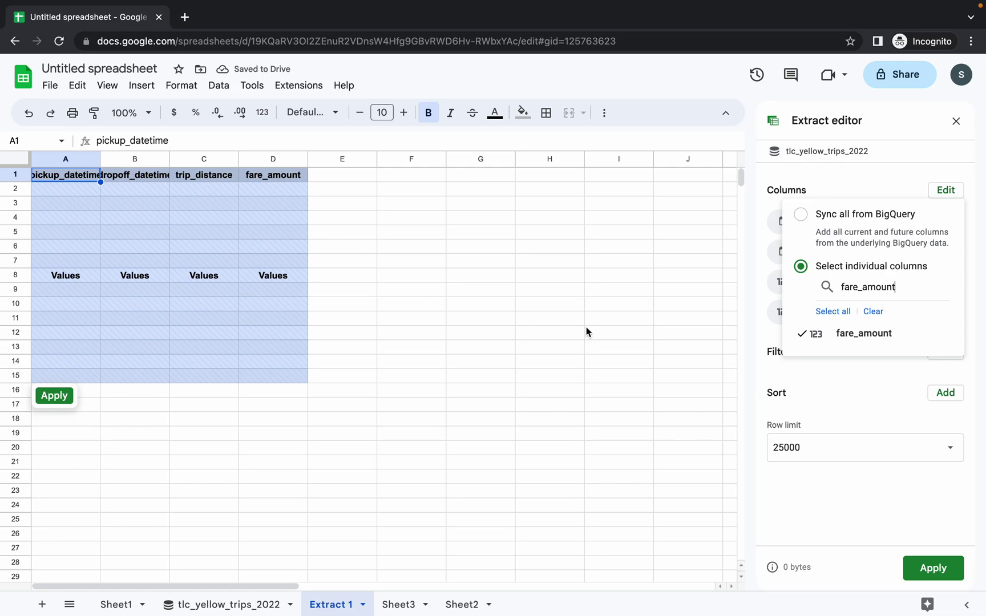
click(834, 174)
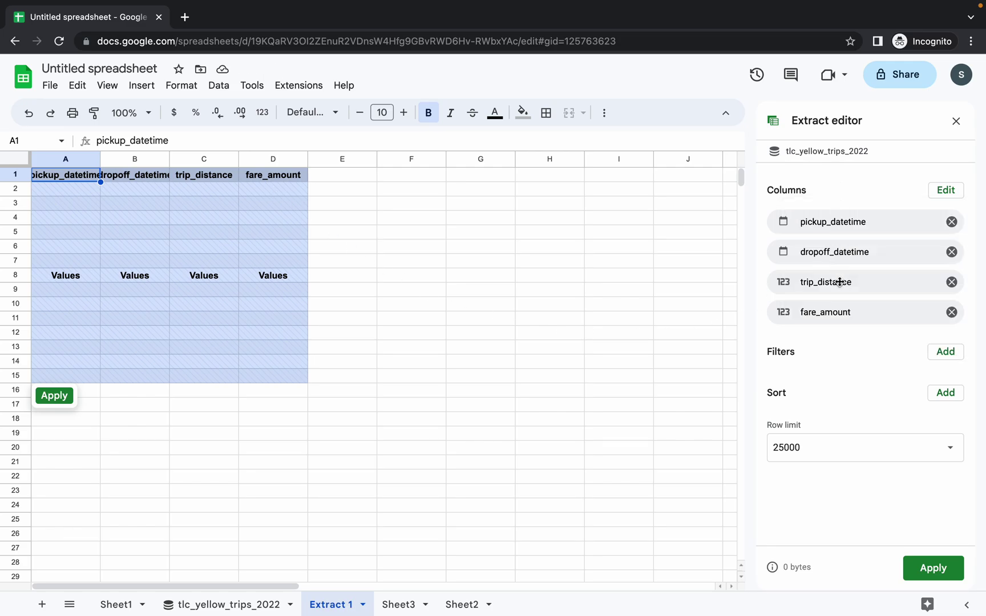
Sort Extract 1 by trip_distance descending, limit it to 10000 rows, and apply
click(945, 394)
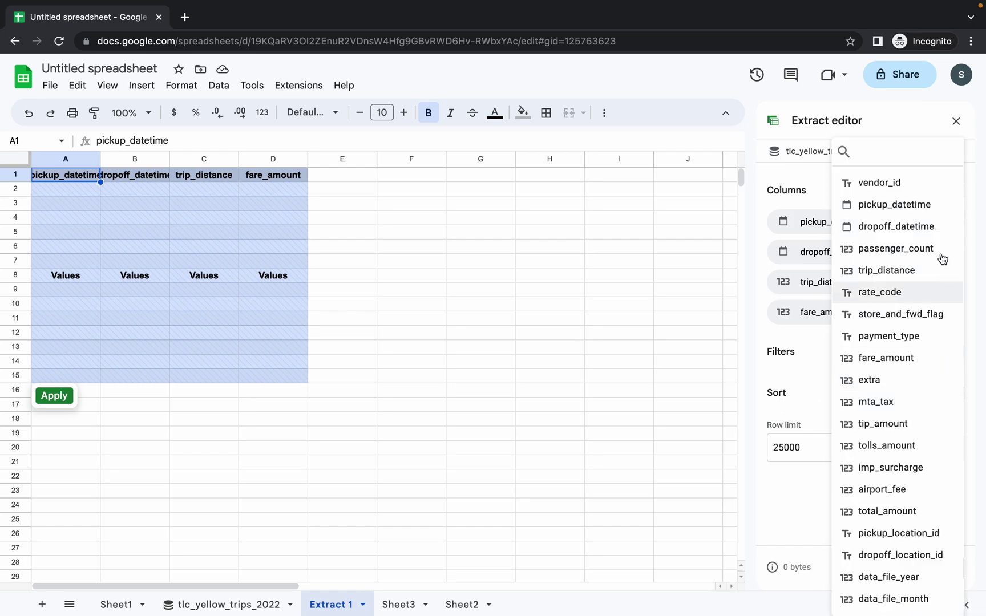
text(trip)
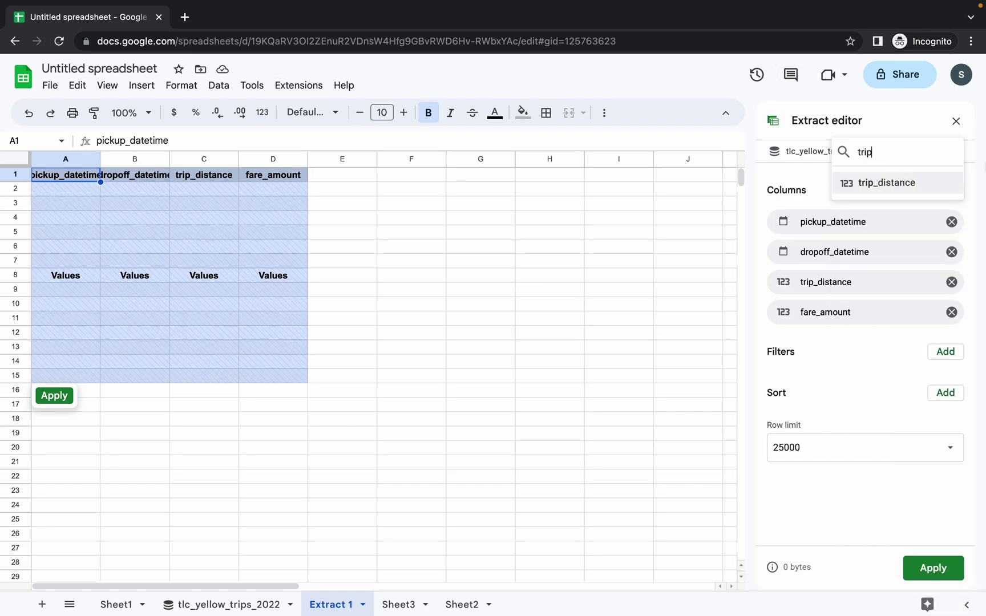
click(886, 184)
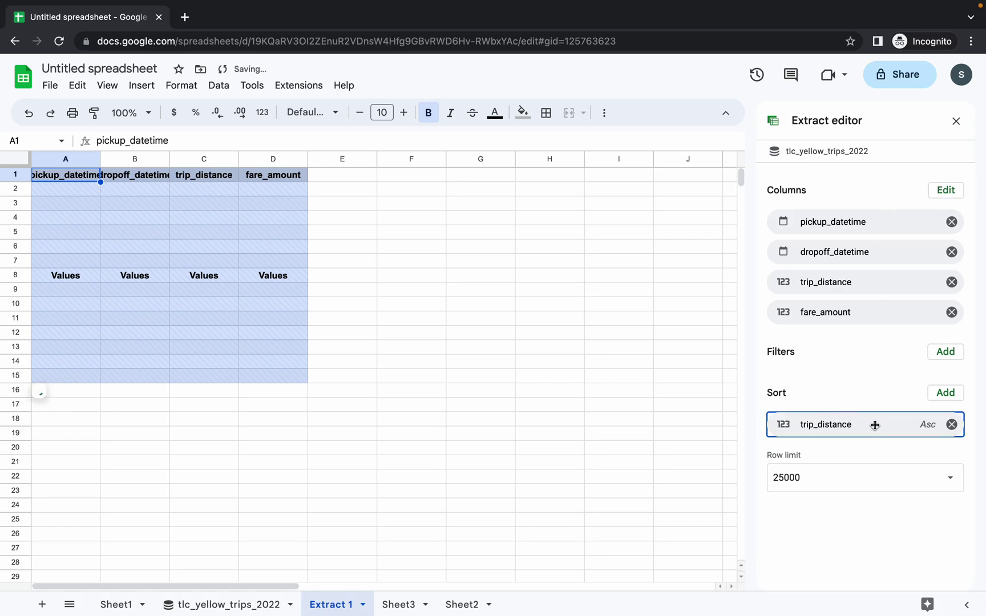
scroll(875, 425, up, 5)
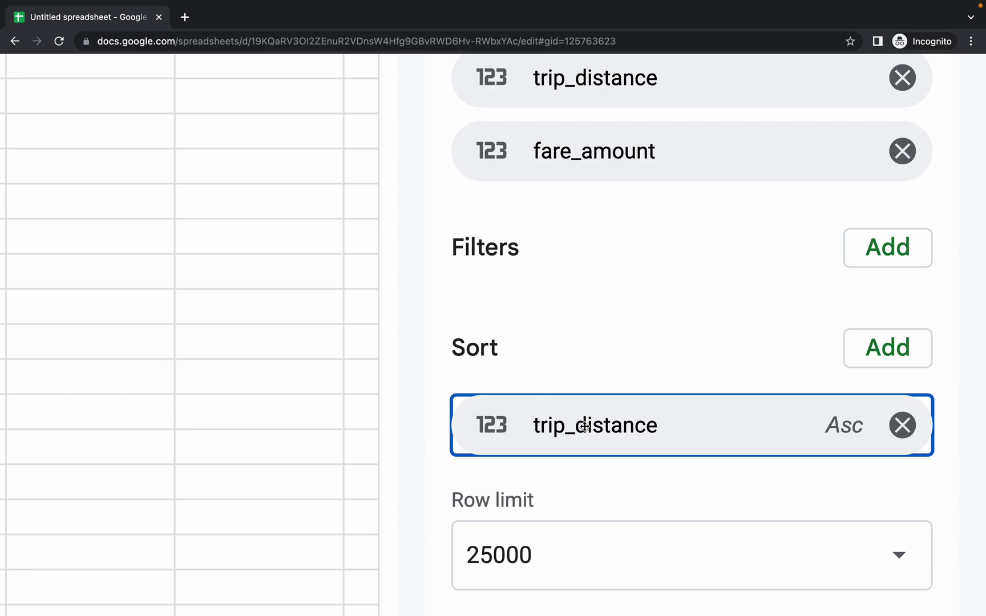
click(845, 435)
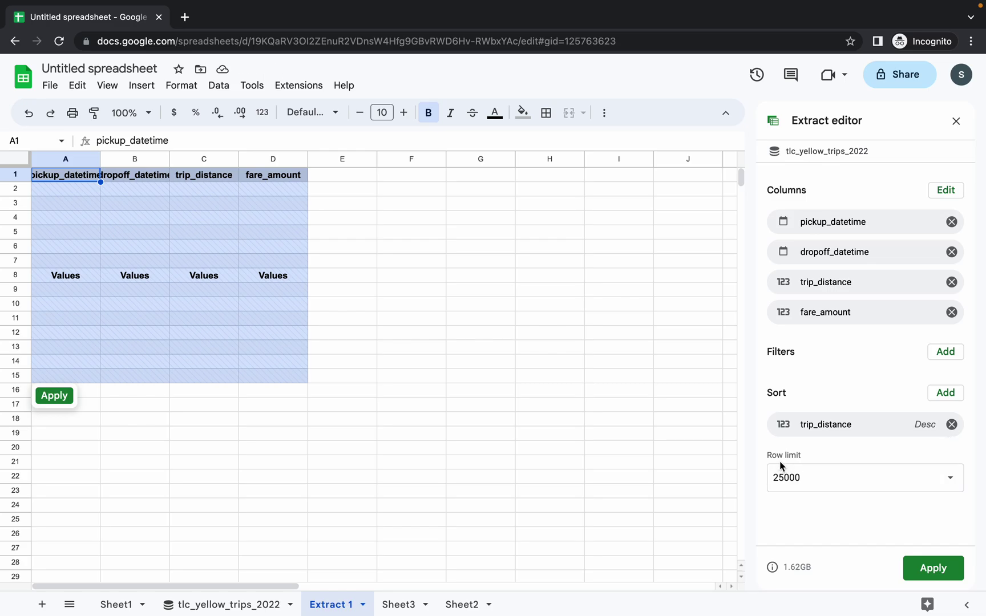
click(810, 478)
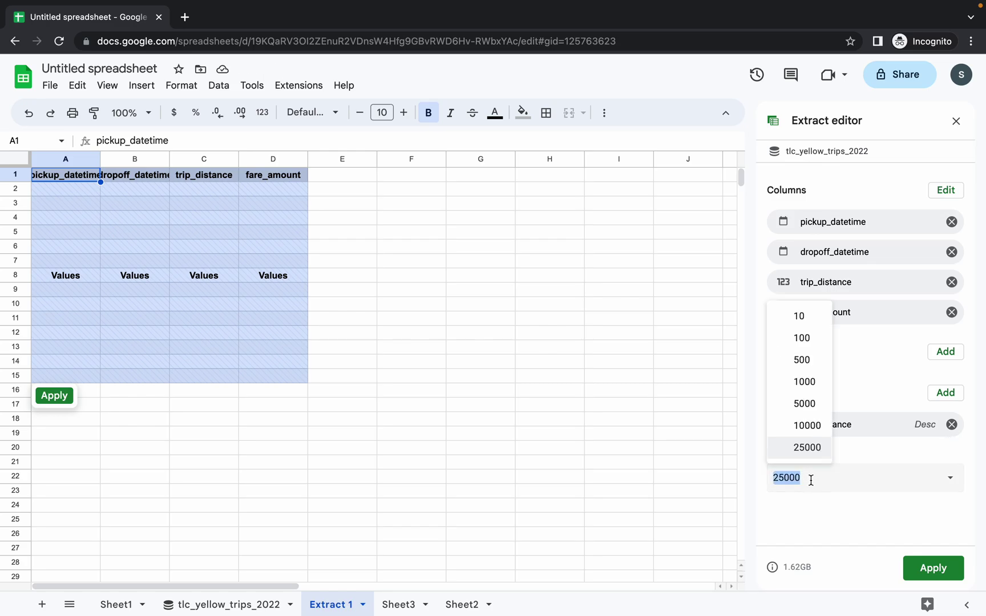
click(803, 426)
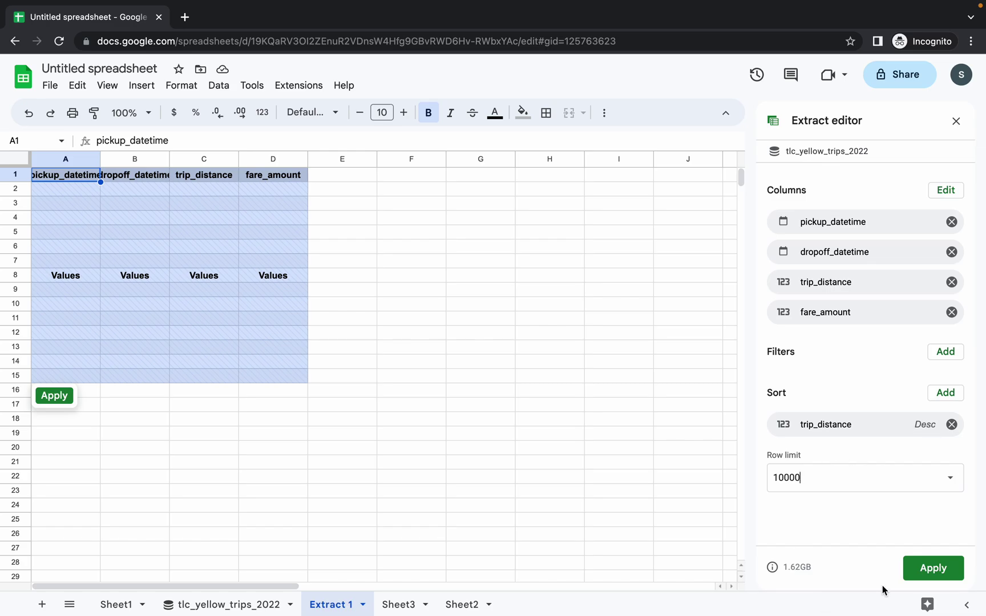
click(932, 568)
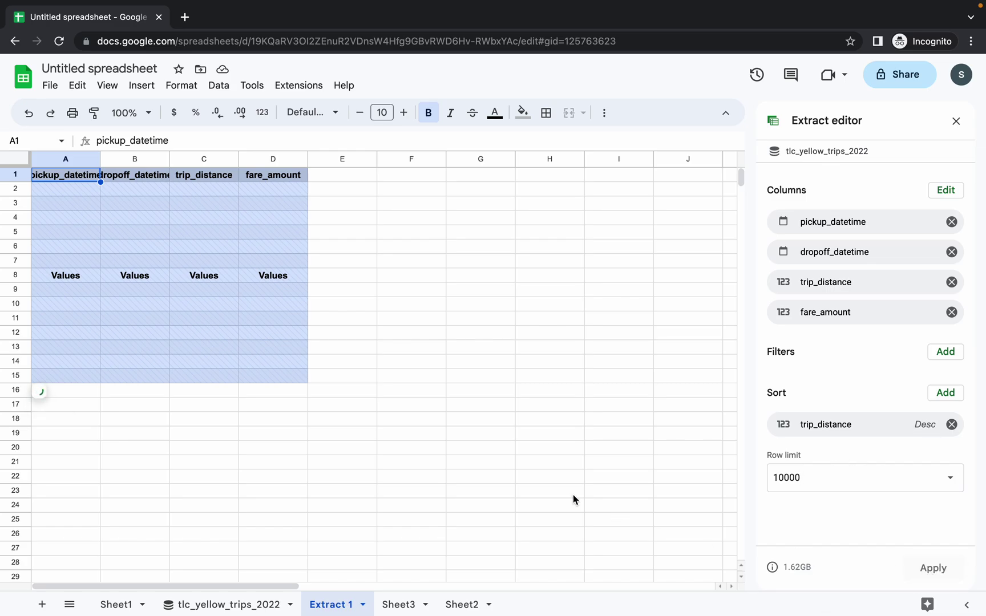
Recheck the lab's ordered-by-longest-trip requirement against the spreadsheet extract
key(ctrl+Left)
scroll(498, 397, down, 3)
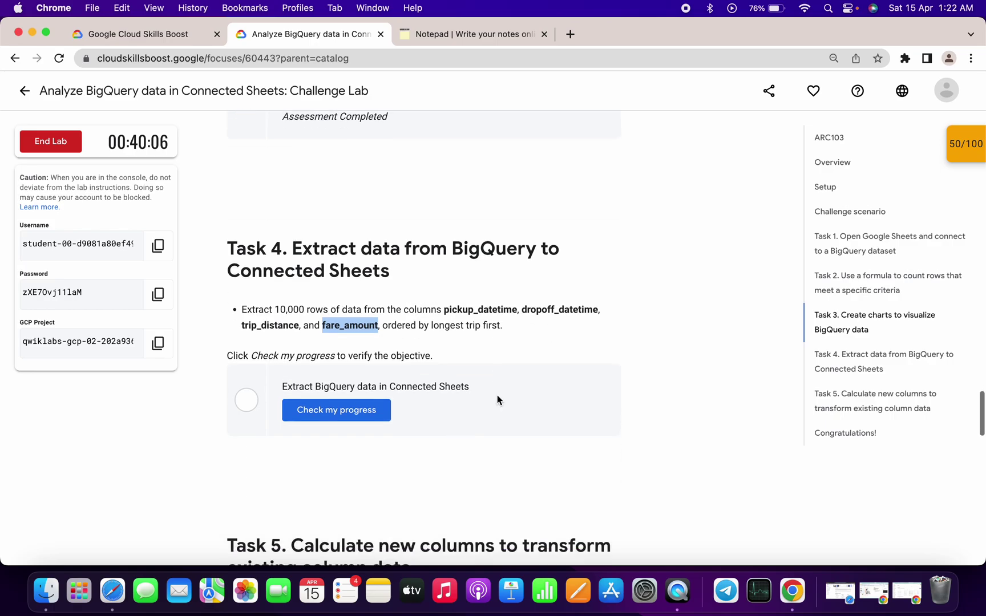
drag(381, 326, 500, 327)
key(ctrl+Right)
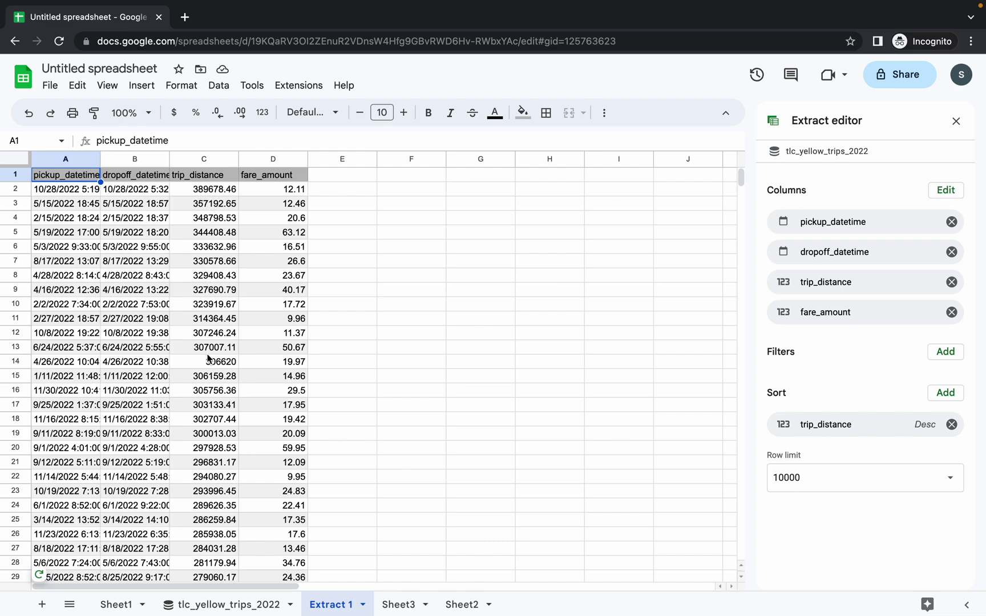
Run the Task 4 progress check until it shows Assessment Completed, with score 50/100
key(ctrl+Left)
key(ctrl+Right)
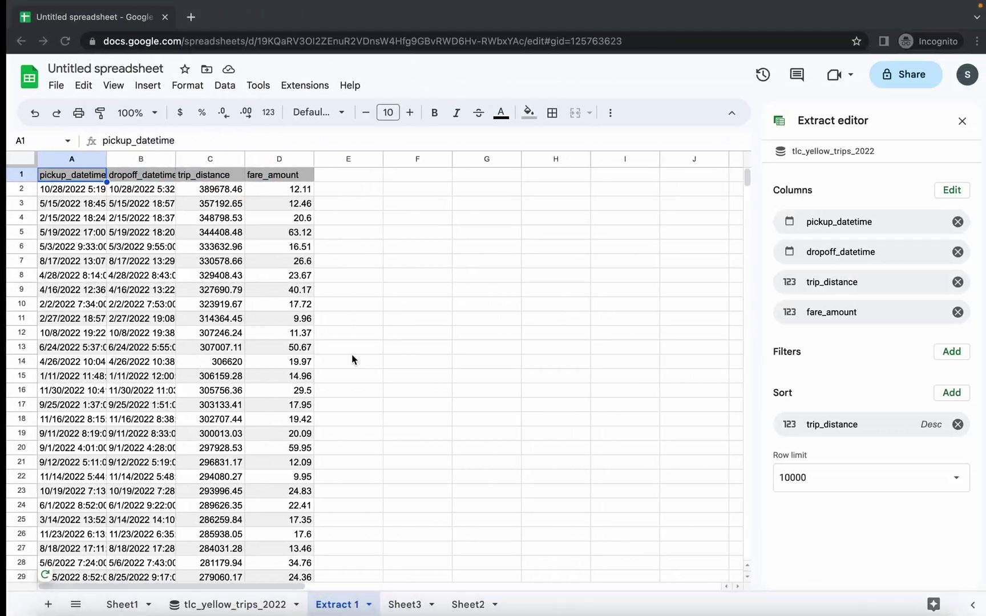
key(ctrl+Left)
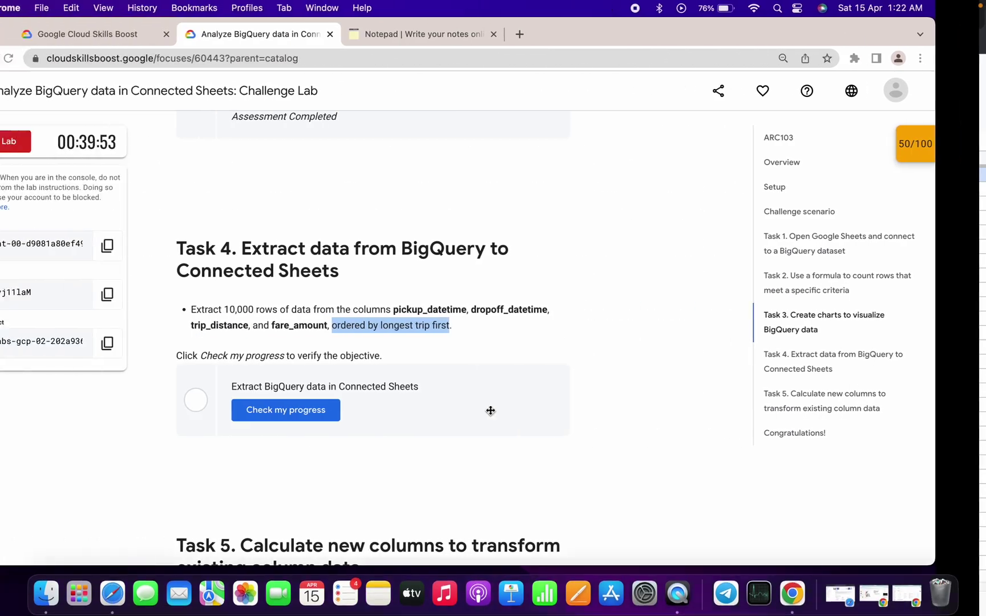
click(348, 411)
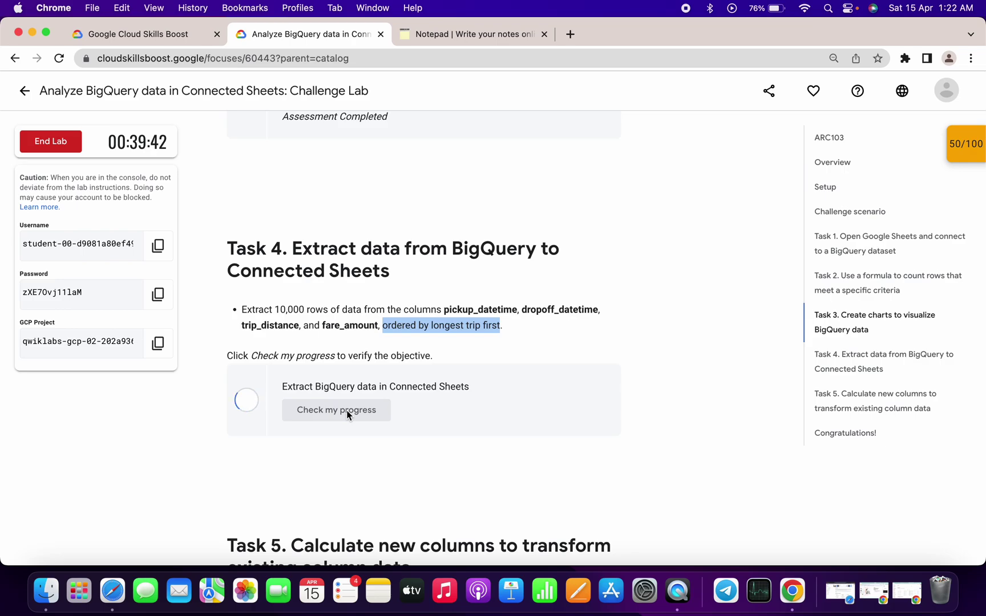
scroll(347, 411, down, 5)
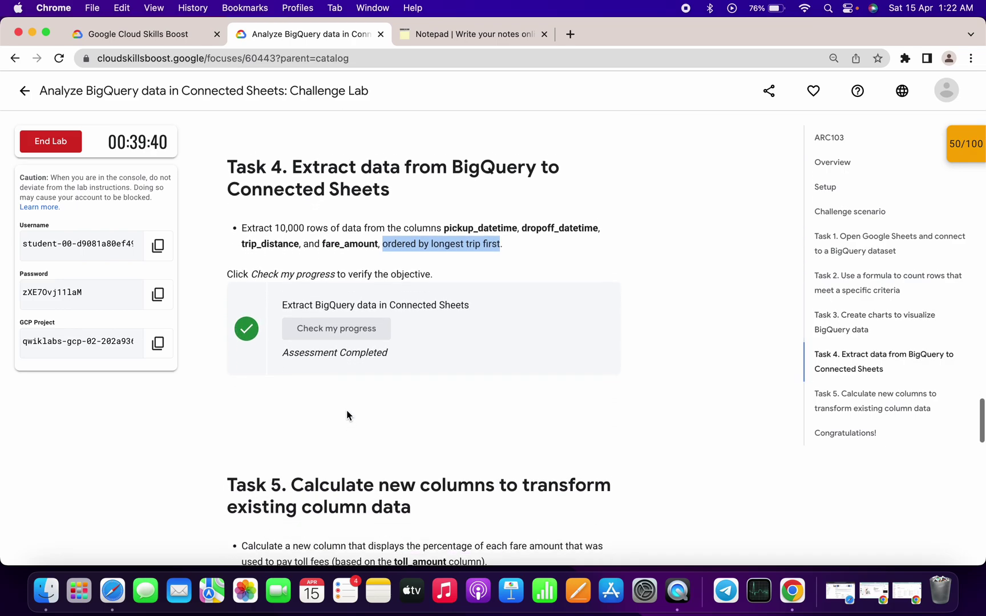
scroll(374, 394, down, 3)
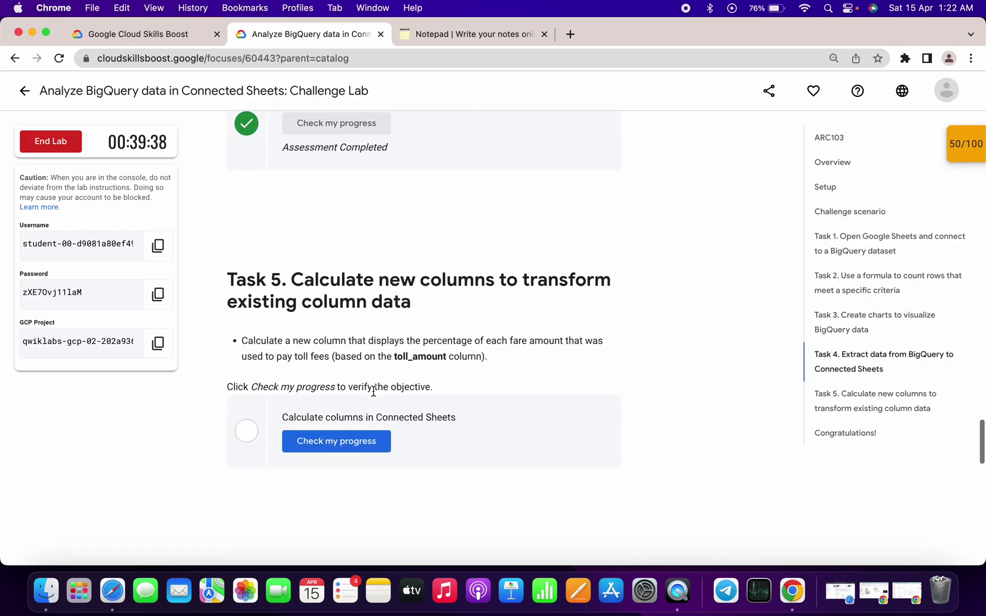
Copy the Task 5 IF formula from Notepad and open the tlc_yellow_trips_2022 sheet
click(442, 28)
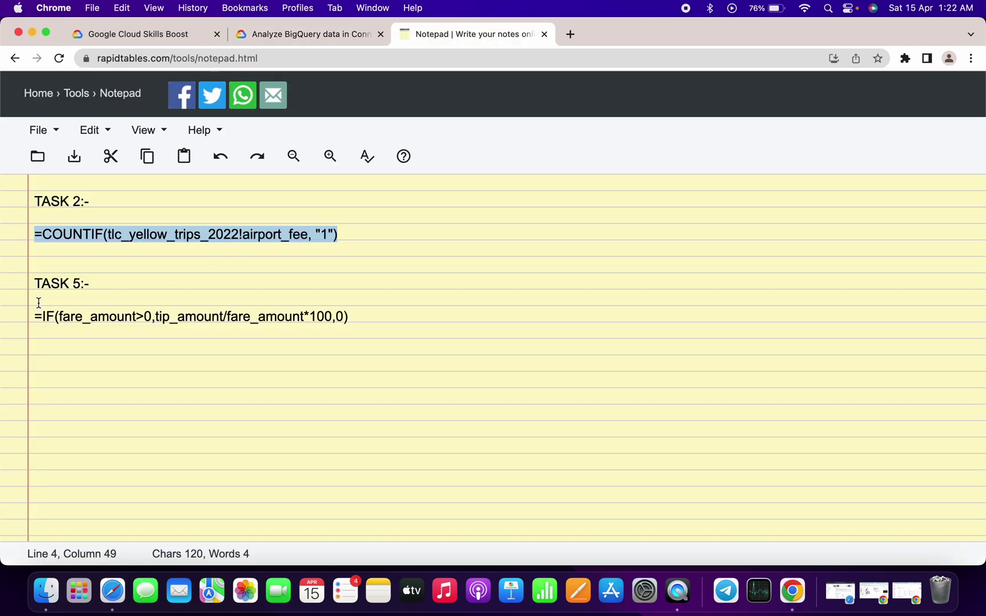
drag(31, 312, 354, 322)
key(ctrl+c)
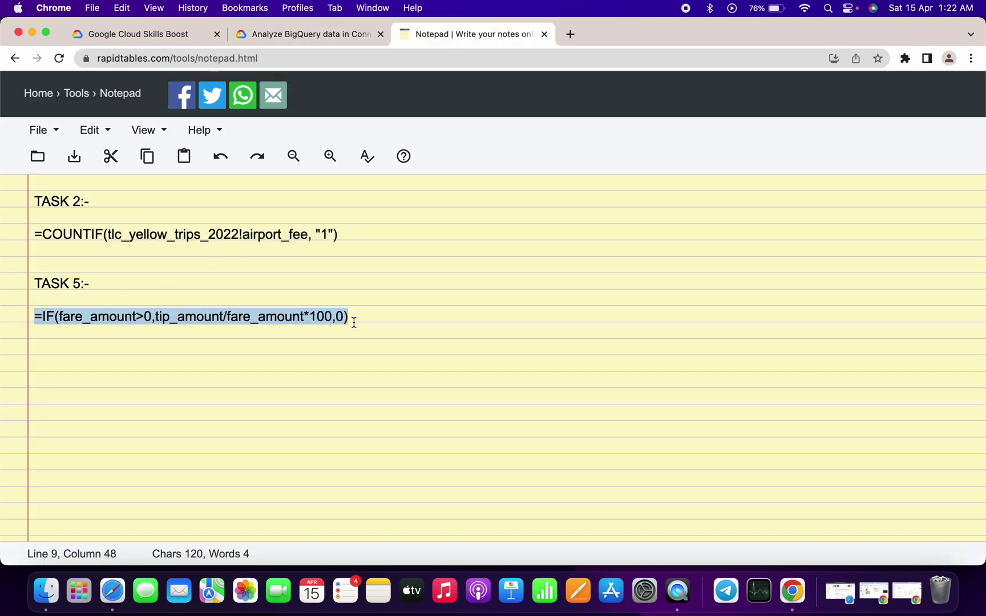
key(ctrl+Right)
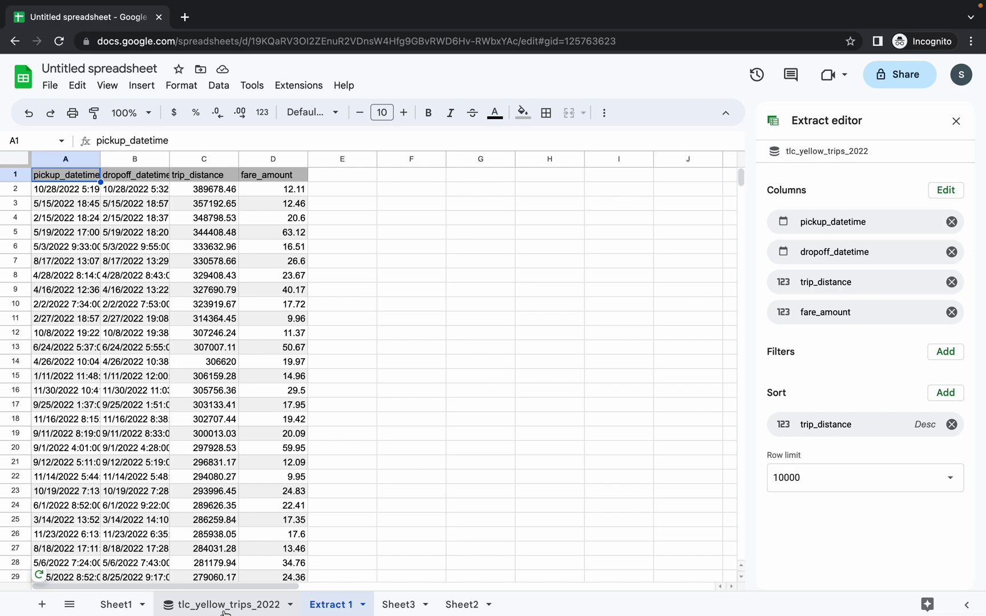
click(224, 610)
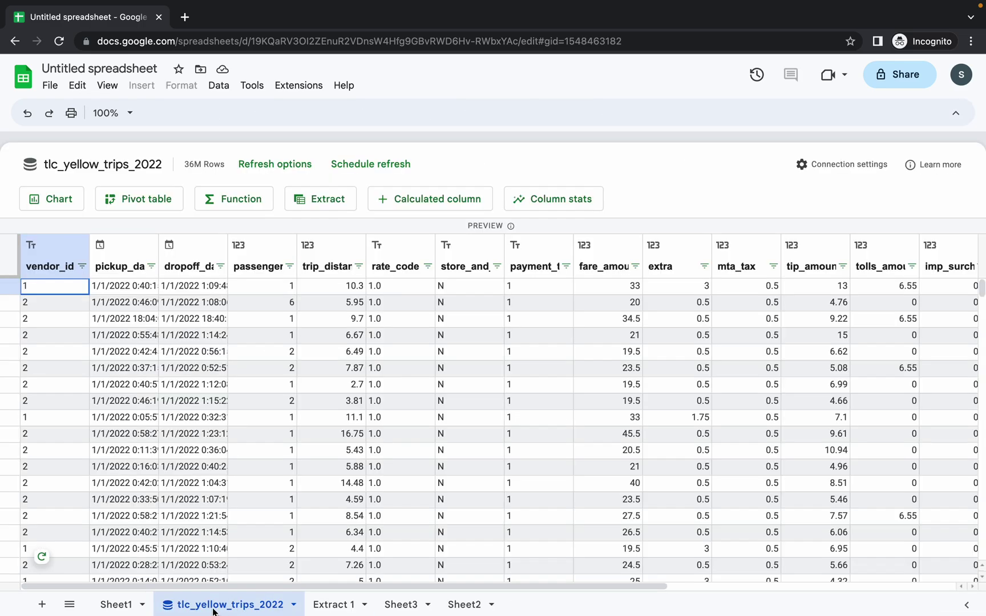
Add and apply calculated column quicklab: =IF(fare_amount>0,tip_amount/fare_amount*100,0)
click(427, 199)
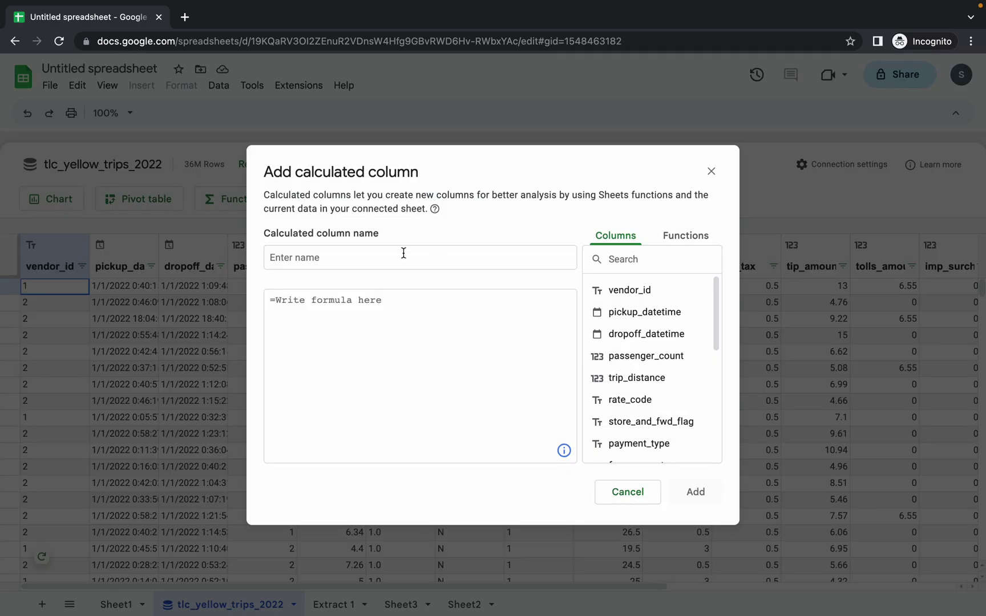
click(403, 252)
text(quicklab)
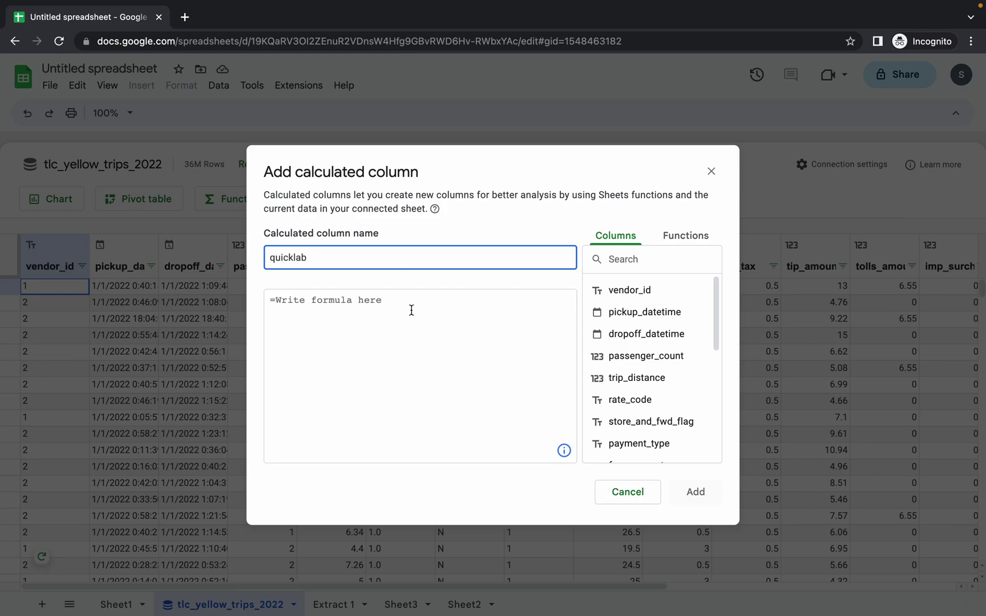
click(409, 308)
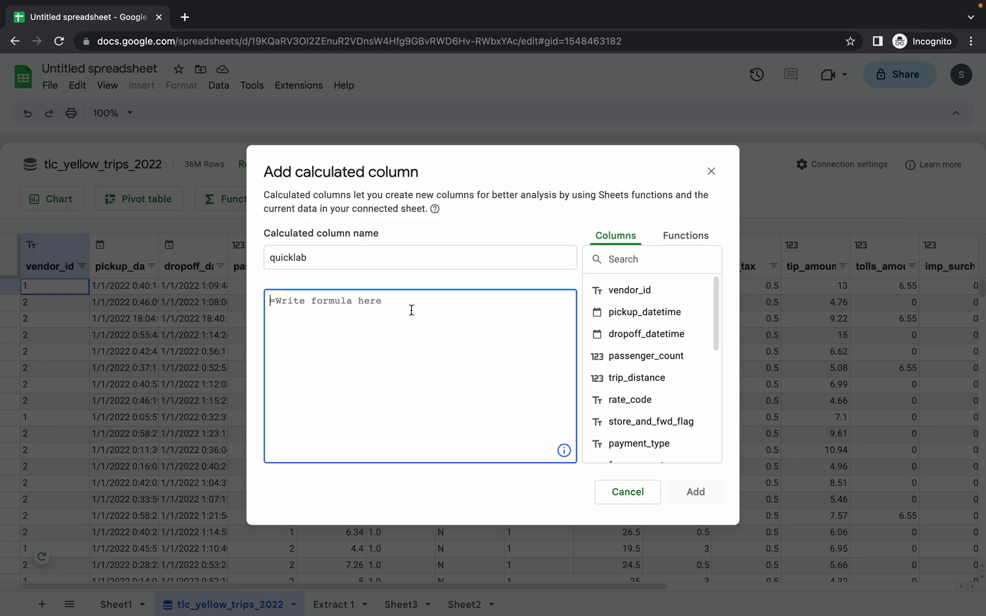
key(ctrl+v)
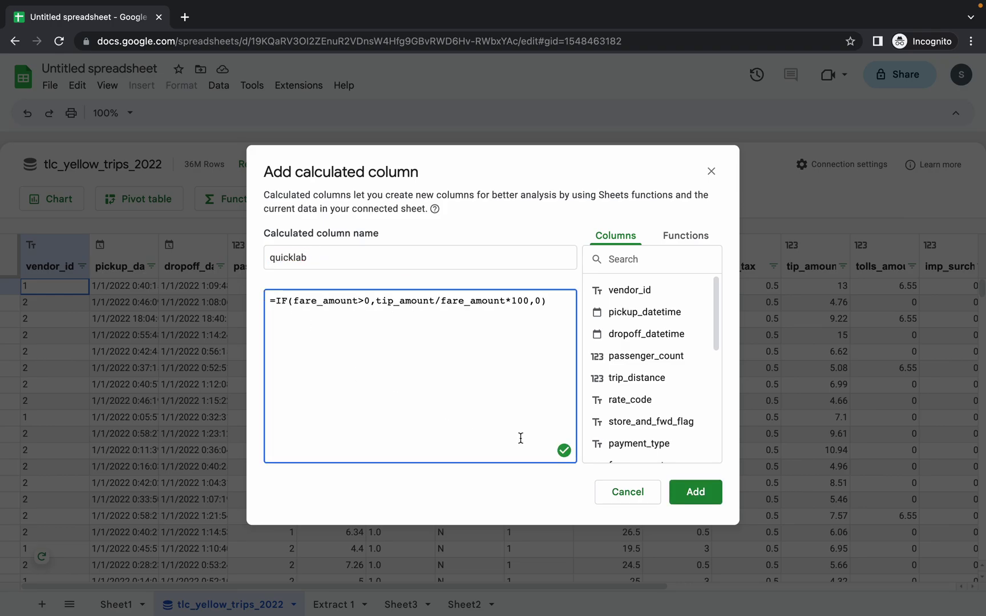
click(697, 493)
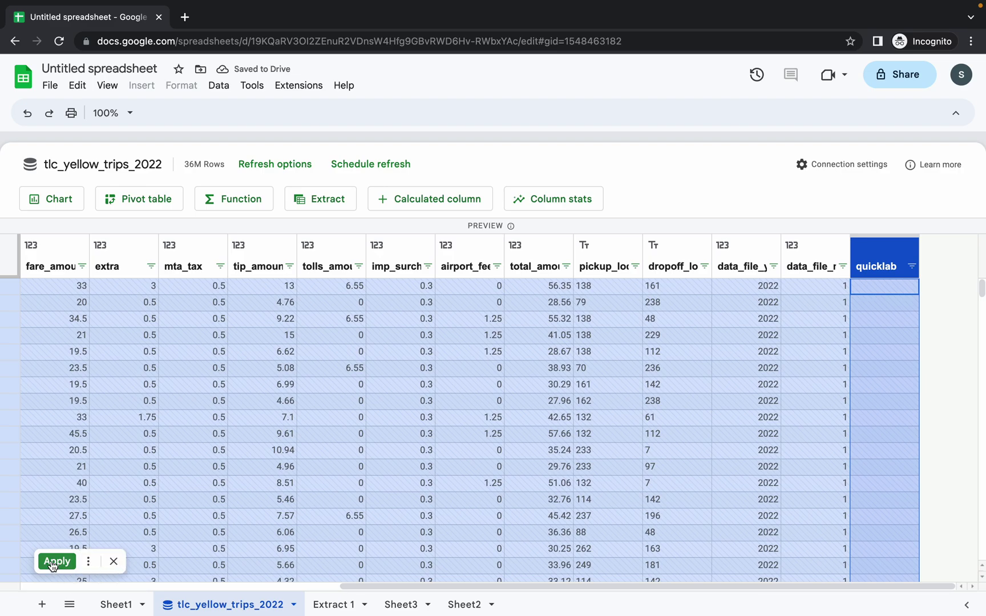
click(52, 562)
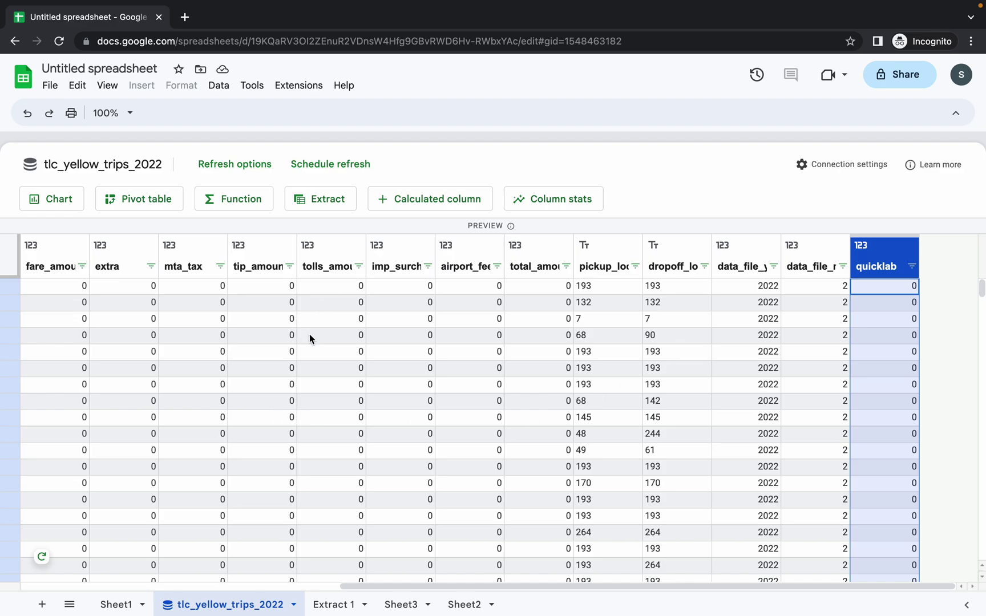
key(super+grave)
Run the Task 5 progress check until the calculated-column objective shows Assessment Completed
click(285, 33)
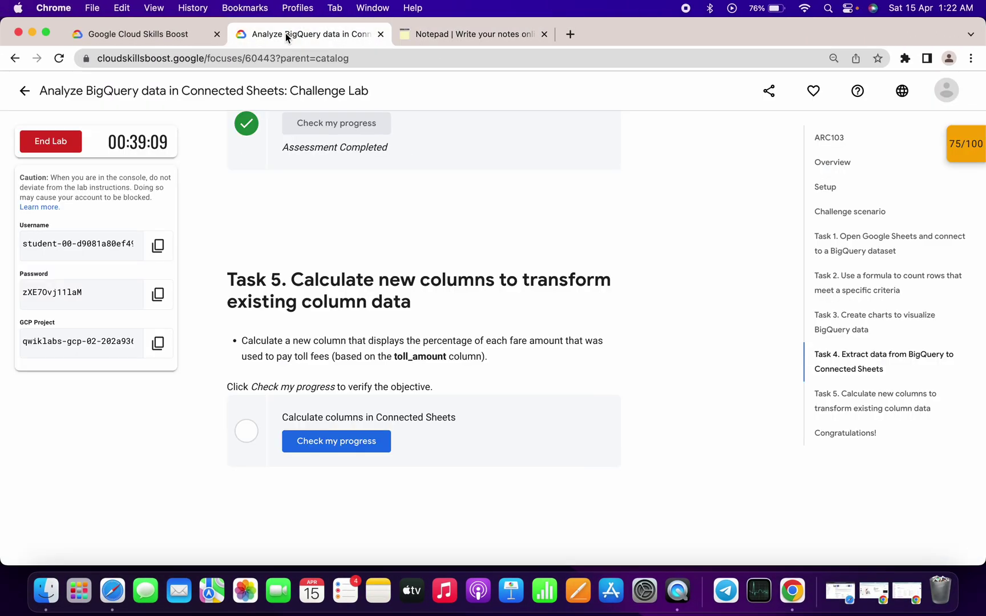
scroll(338, 192, down, 3)
click(358, 348)
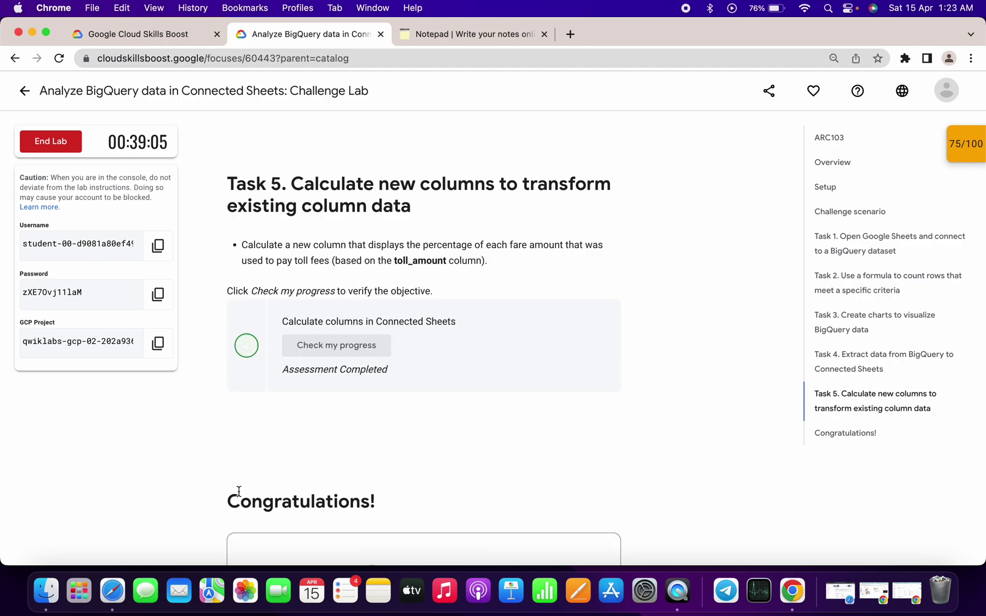
drag(230, 499, 415, 496)
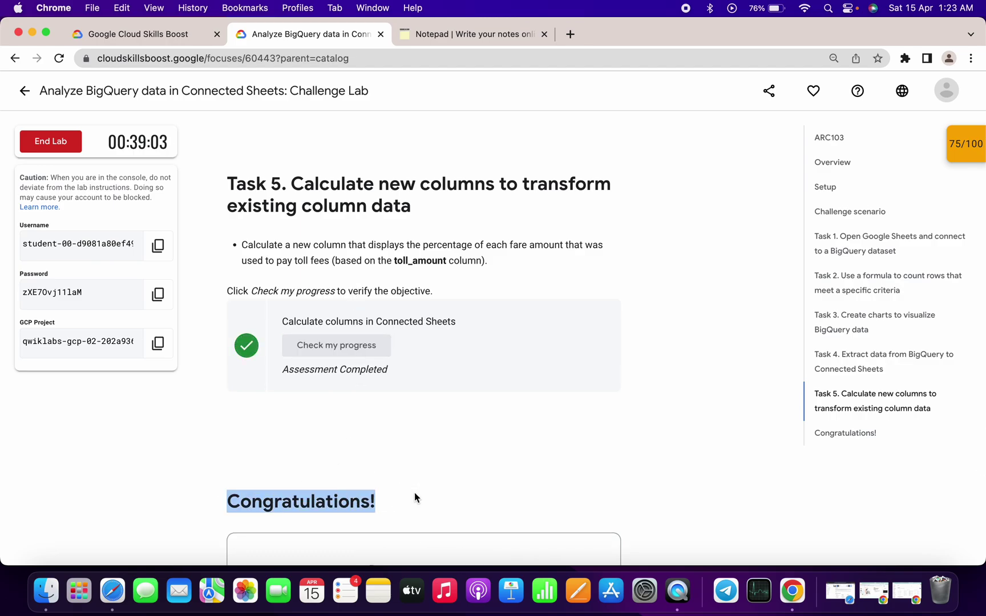